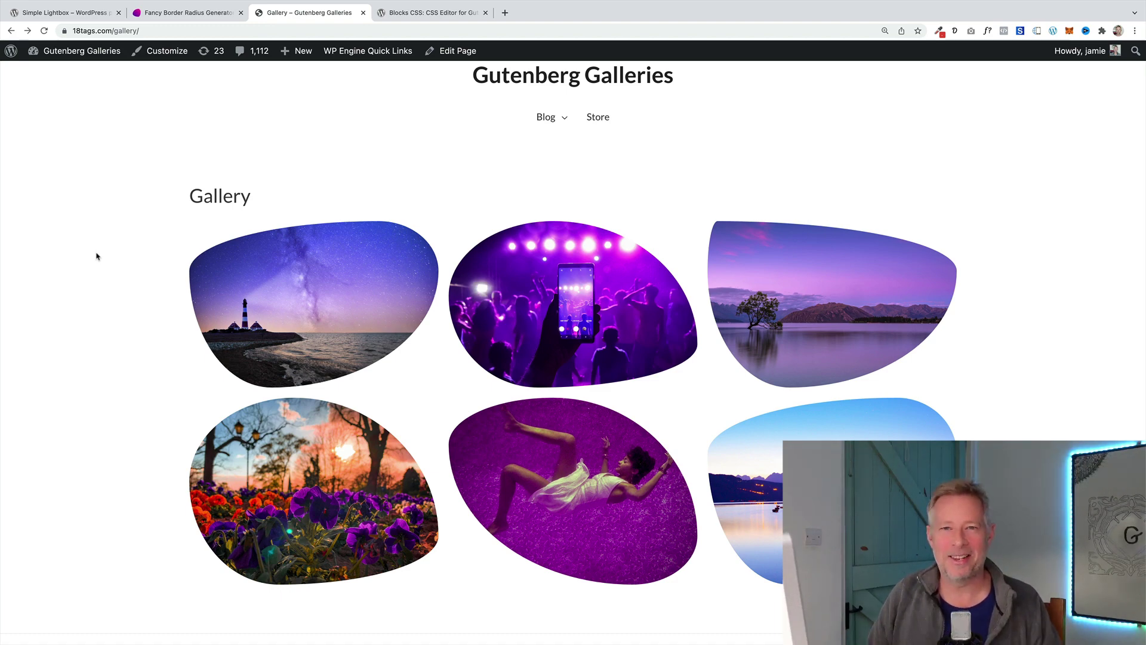
Open the lighthouse photo in the Simple Lightbox popup and advance two photos.
click(286, 308)
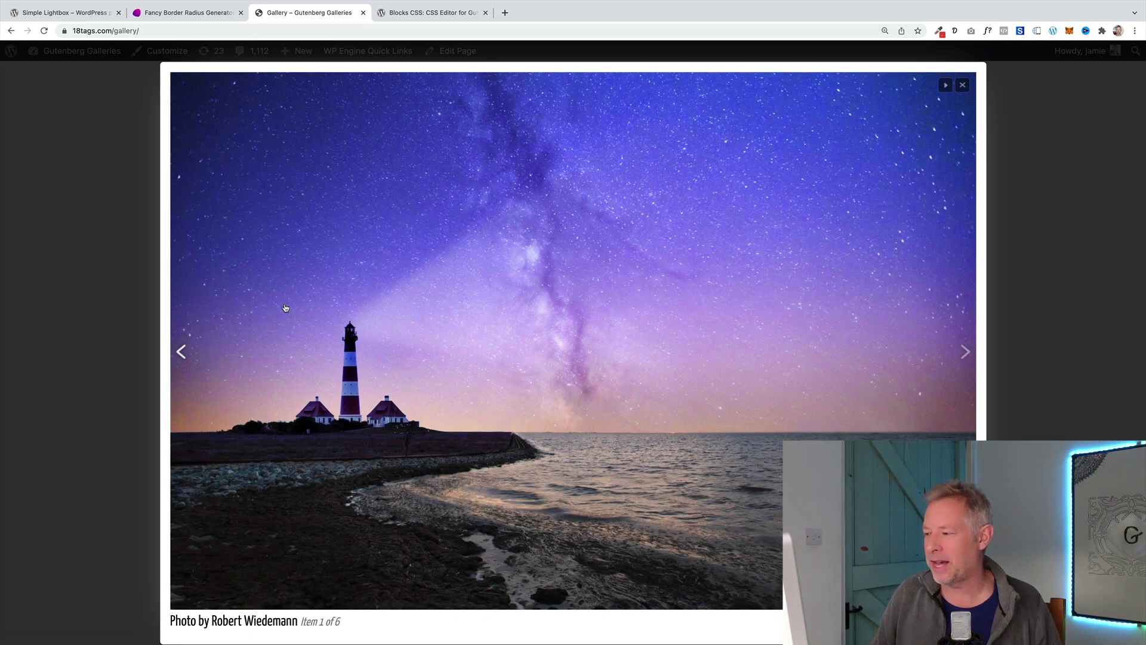
click(966, 352)
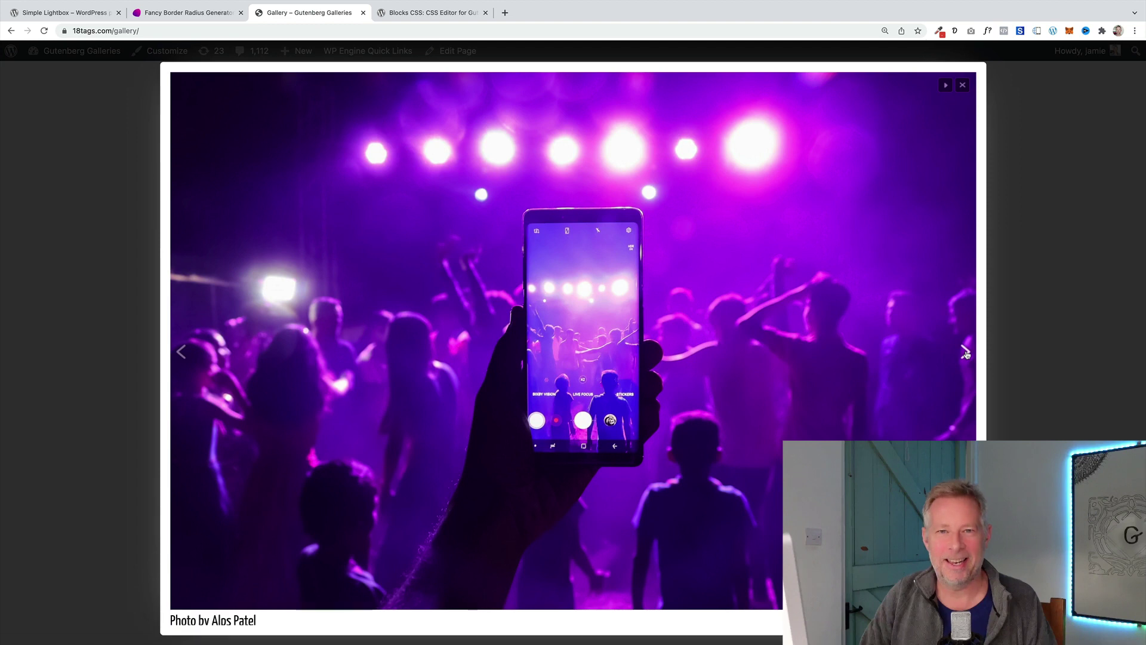
click(967, 353)
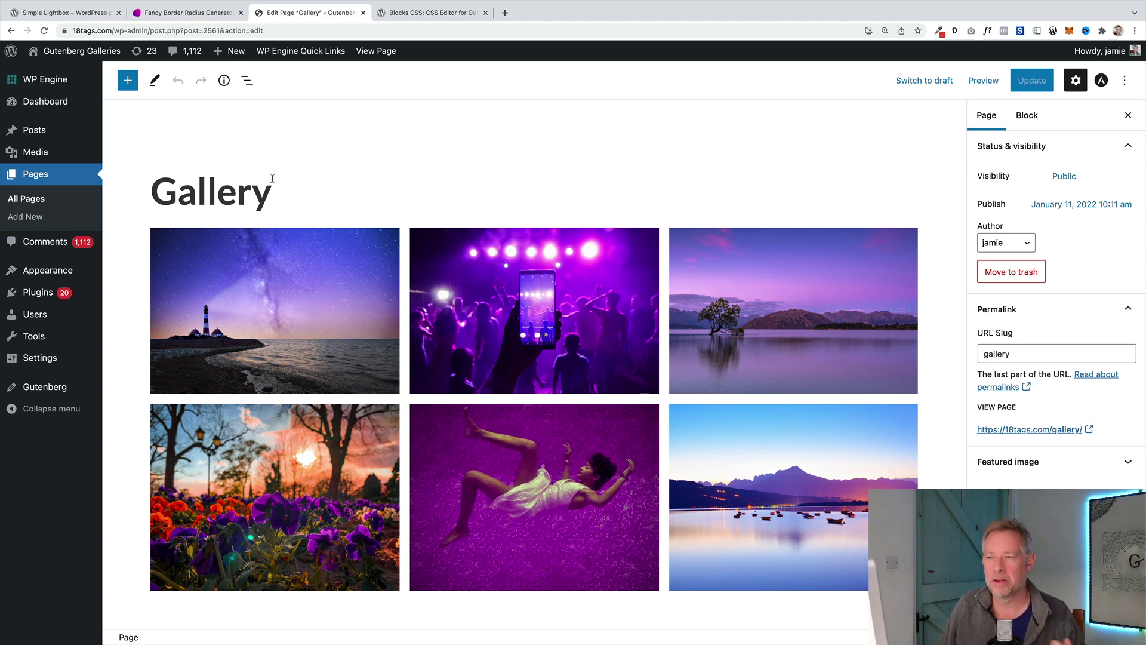
In List View, select the Gallery block, then each of its six images.
click(251, 81)
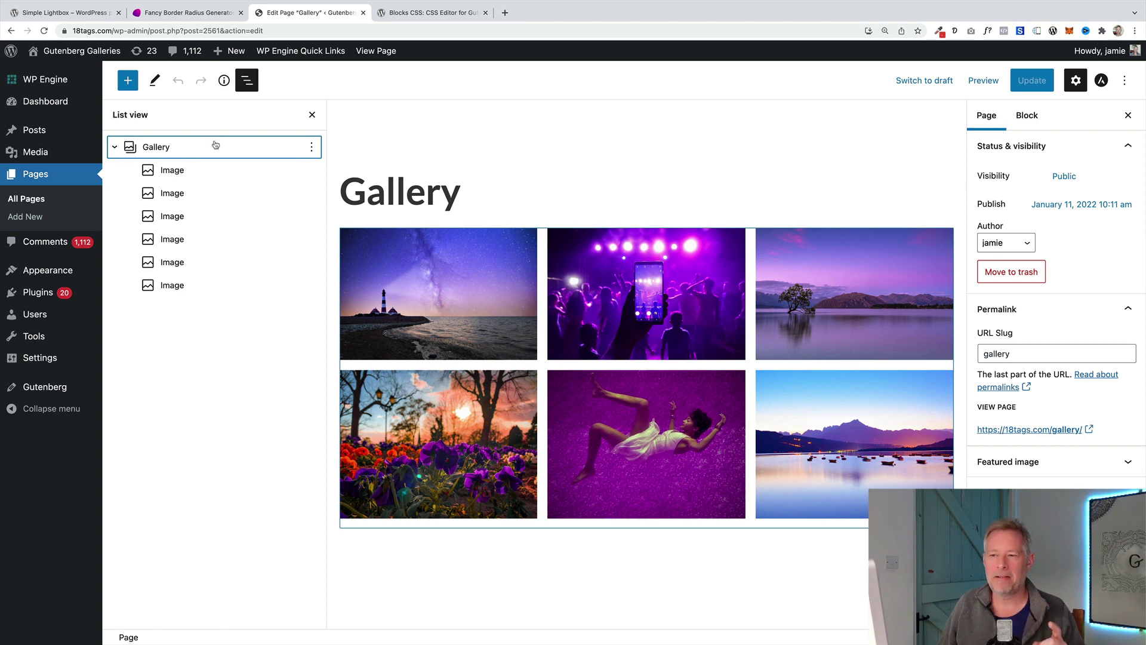
click(215, 145)
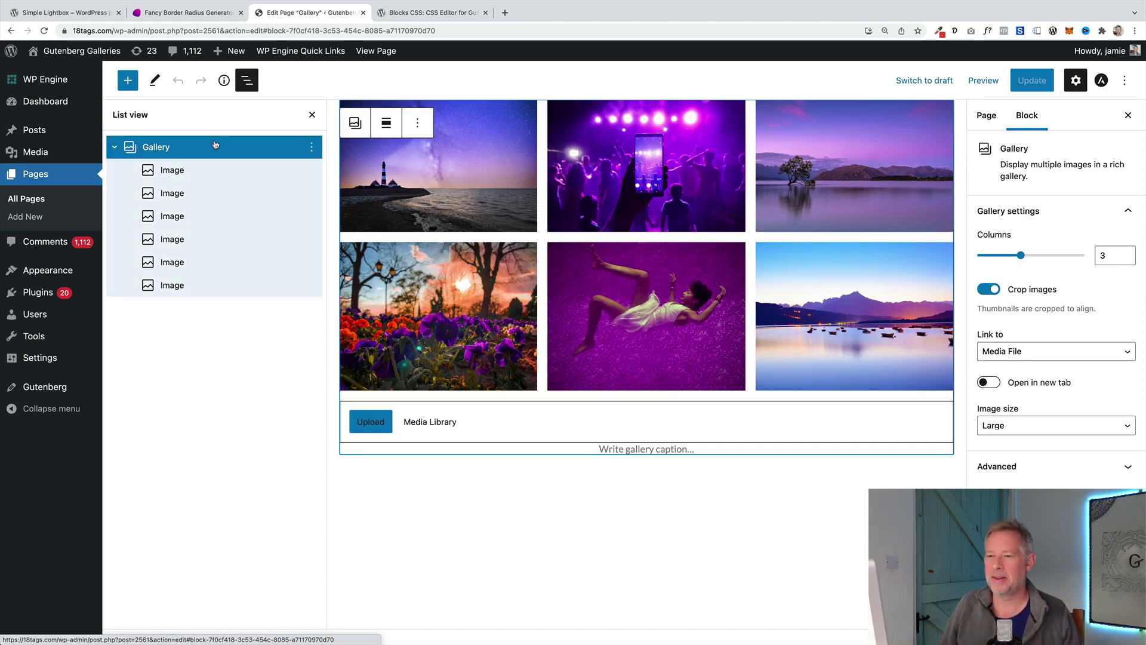
click(205, 193)
click(206, 216)
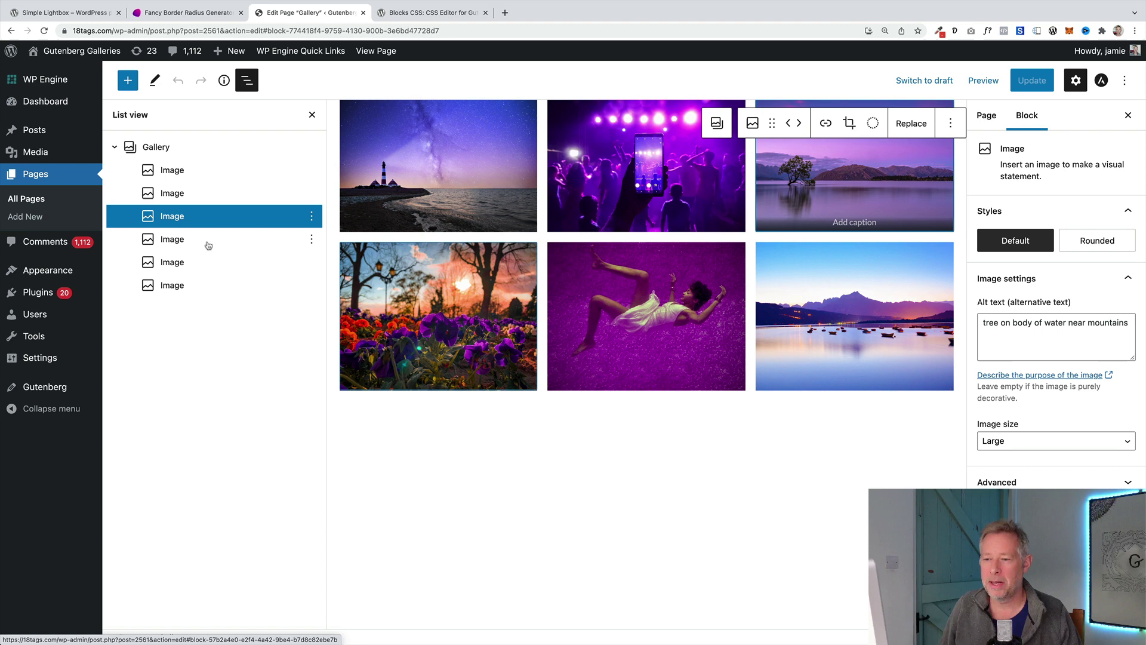
click(208, 245)
click(203, 261)
click(203, 285)
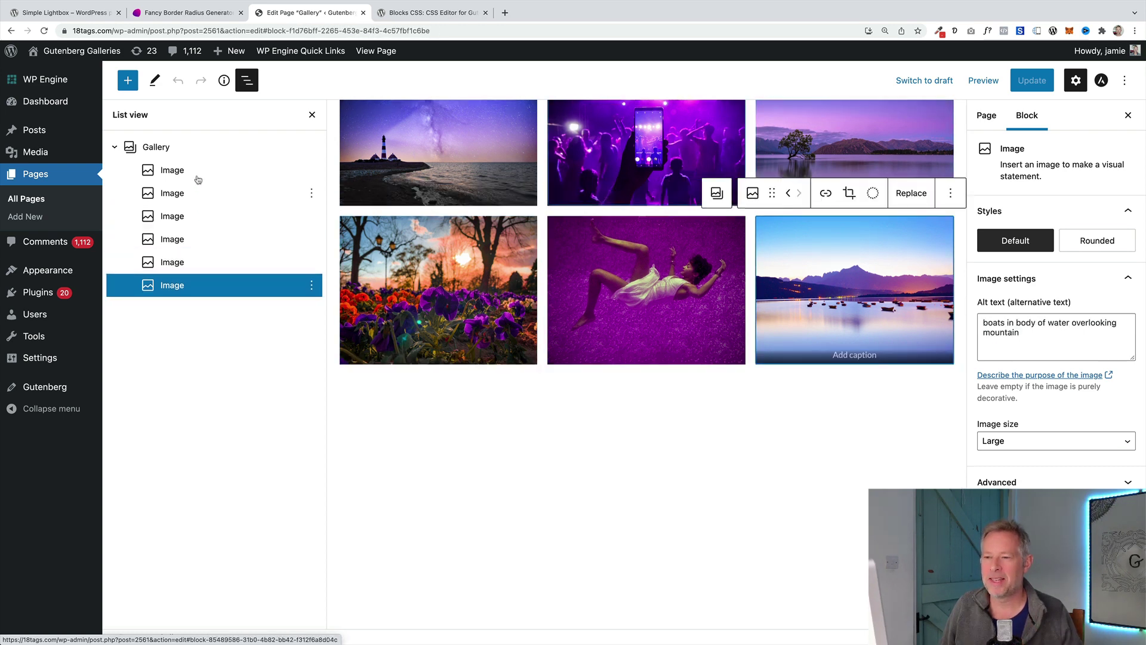
click(198, 178)
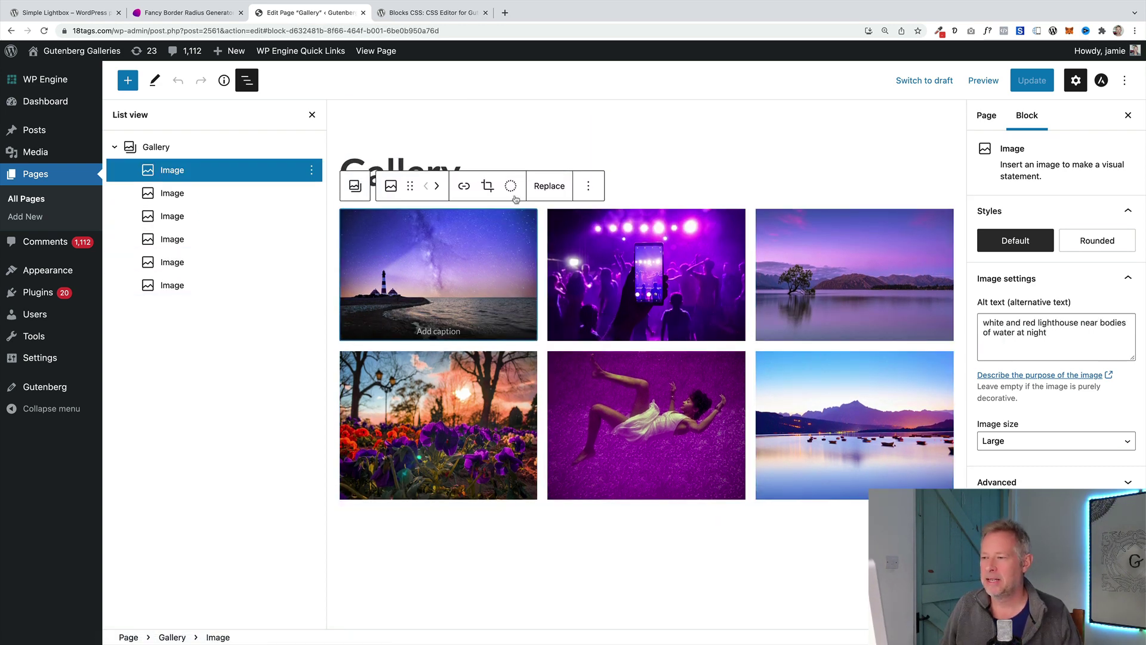
Try the grayscale duotone on the lighthouse image, undo it, and reselect the Gallery.
click(510, 186)
click(520, 284)
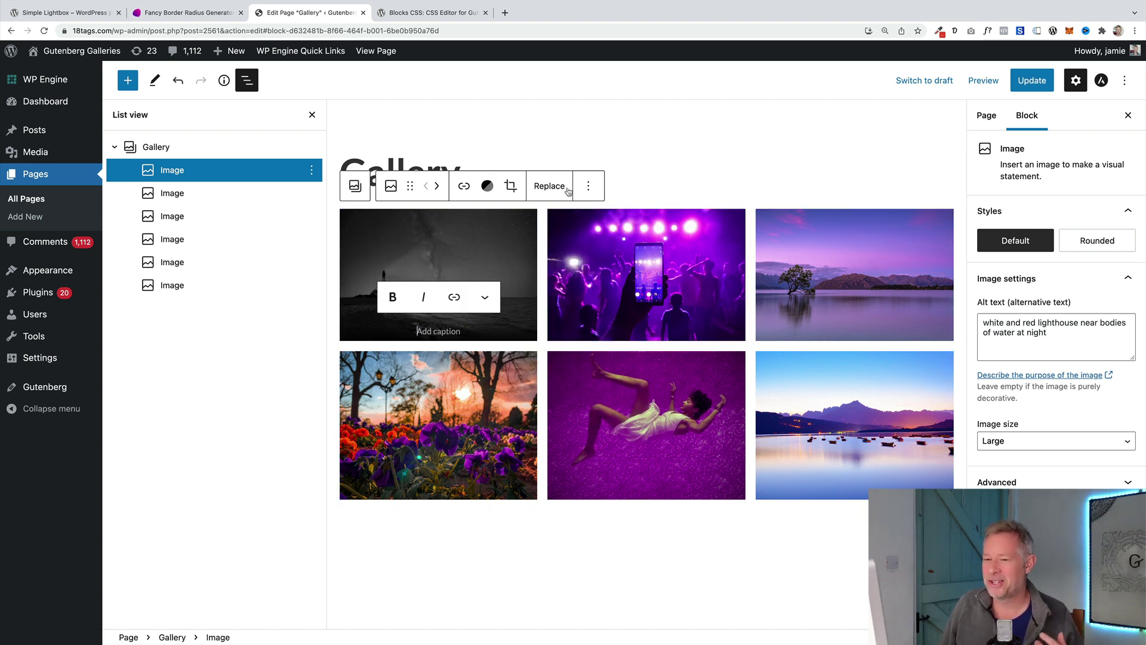
key(ctrl+z)
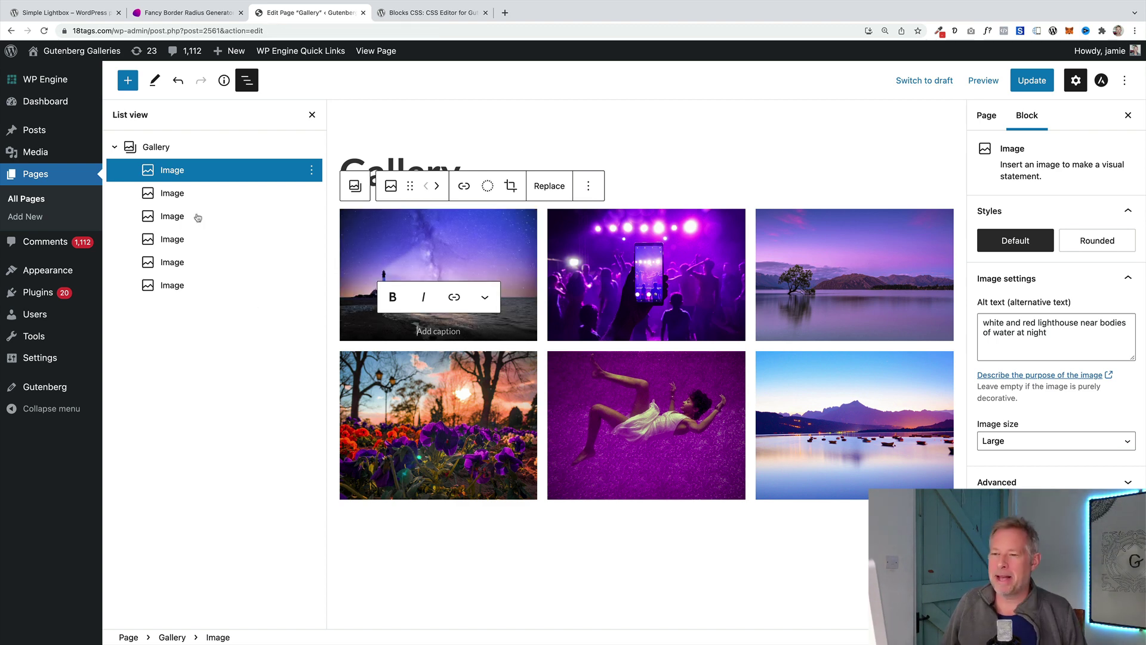
click(156, 146)
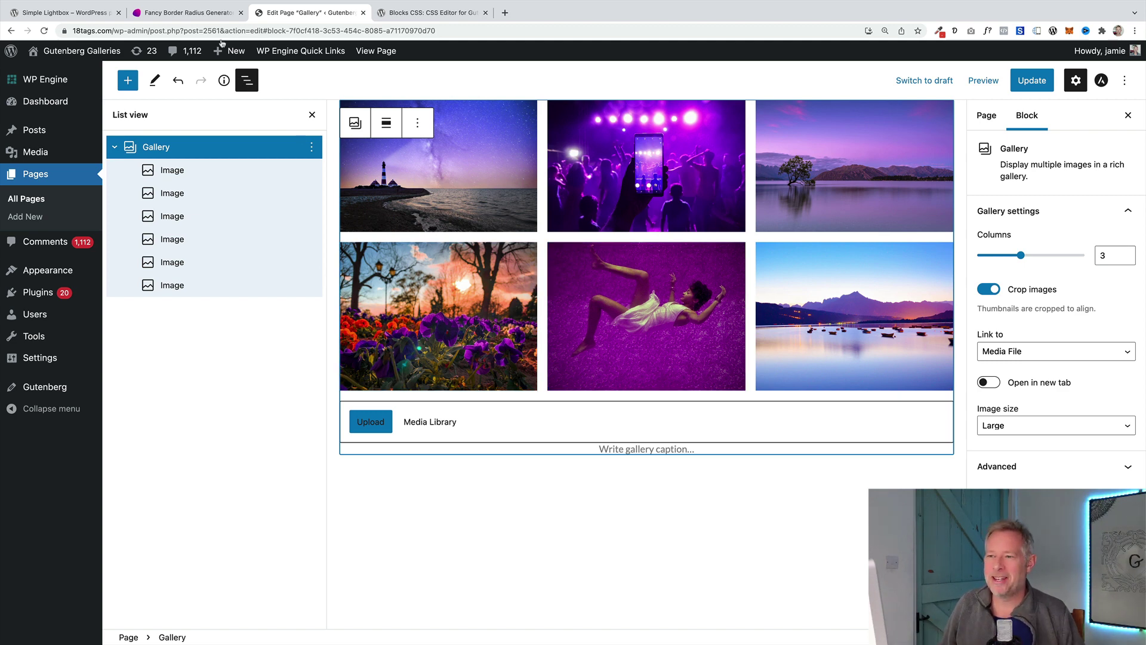
Reshape the blob by dragging its left, top, right and bottom handles.
click(186, 13)
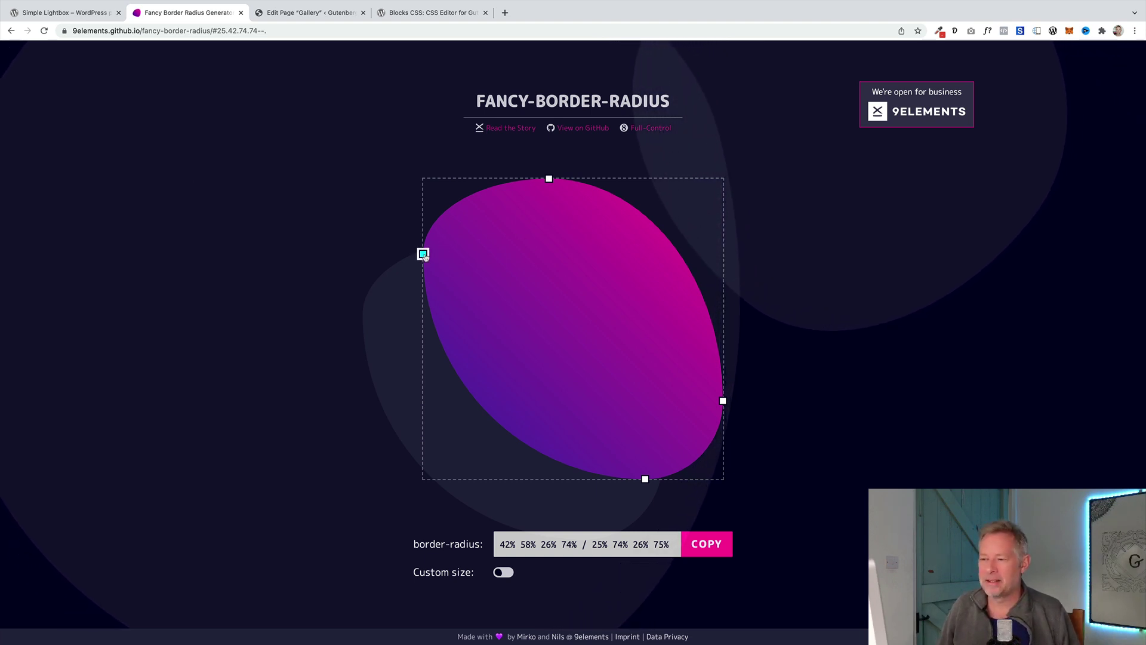
drag(423, 253, 423, 422)
drag(423, 363, 424, 335)
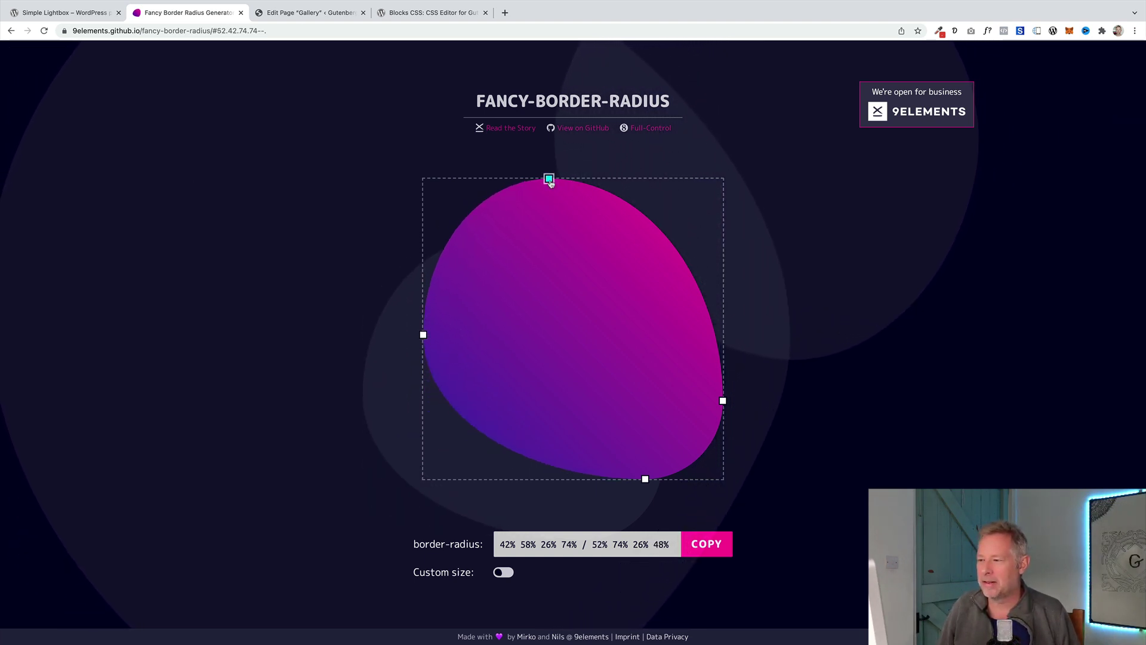
drag(549, 179, 635, 179)
drag(723, 402, 723, 404)
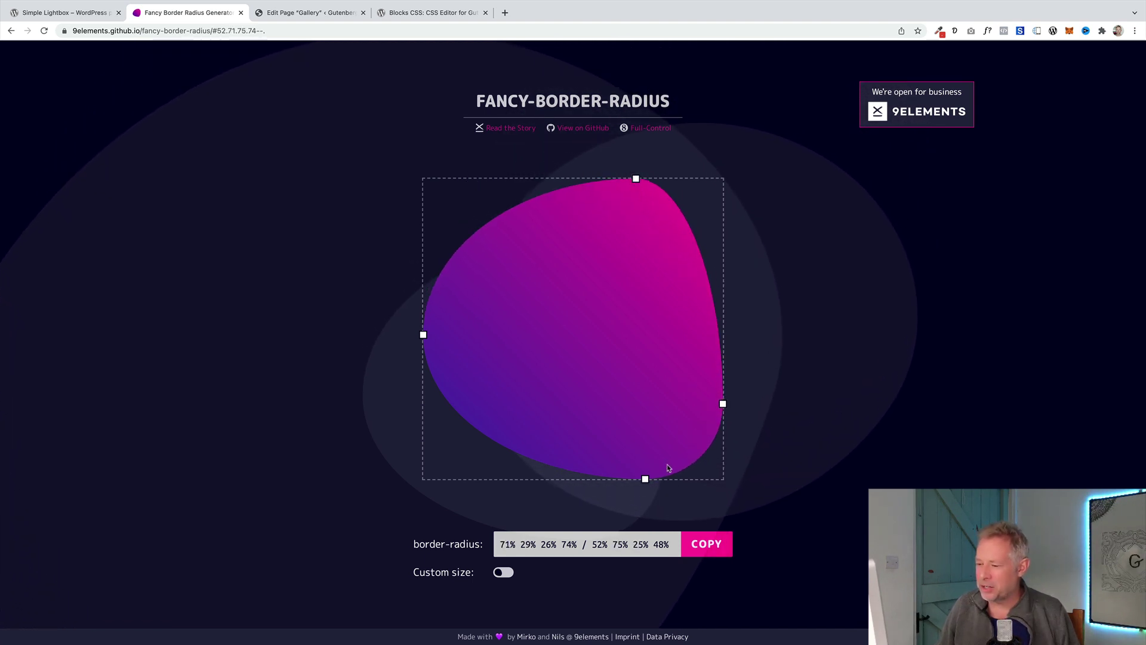
drag(645, 479, 525, 478)
drag(722, 404, 722, 329)
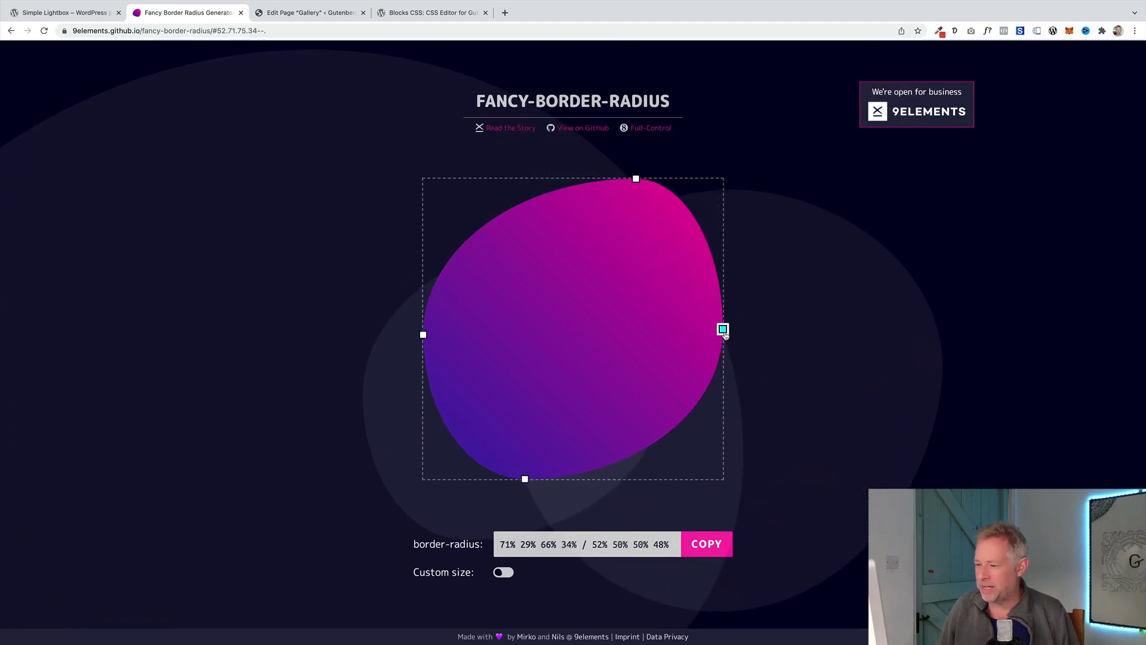
Copy the blob's border-radius value, then shift its top point left.
drag(502, 545, 661, 542)
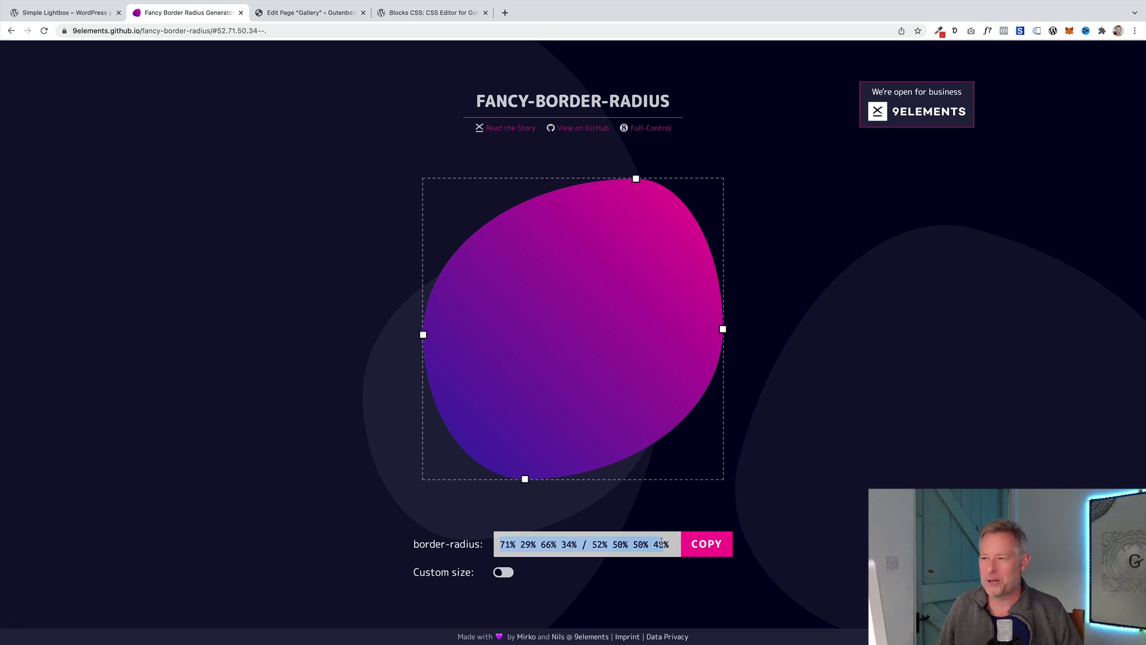
click(705, 550)
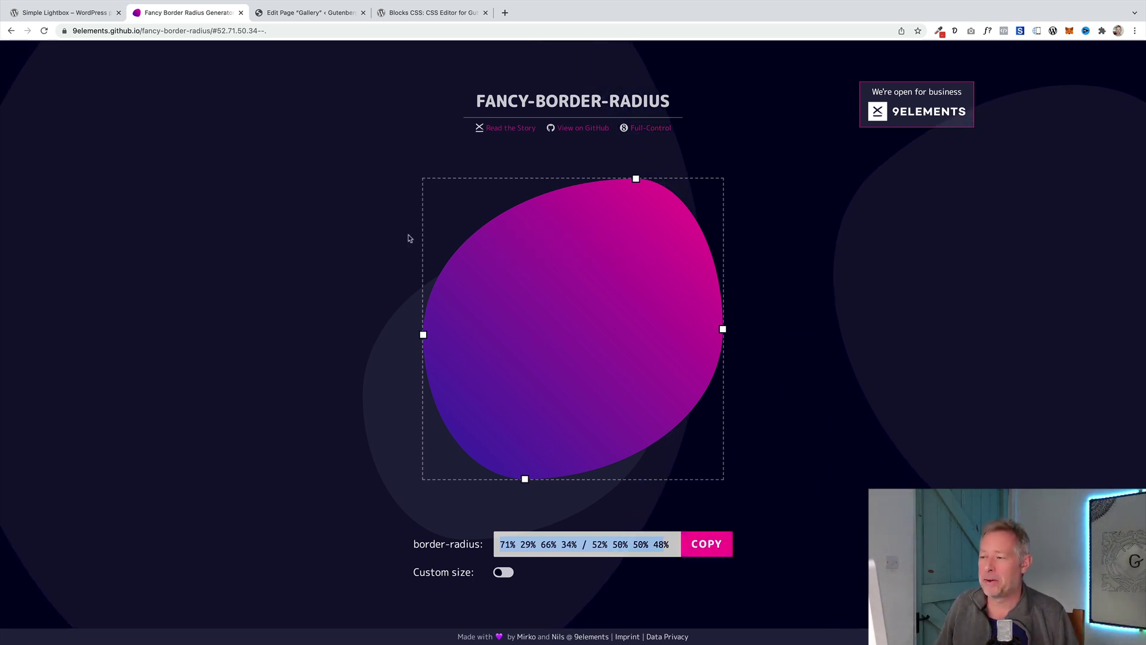
drag(631, 180, 518, 184)
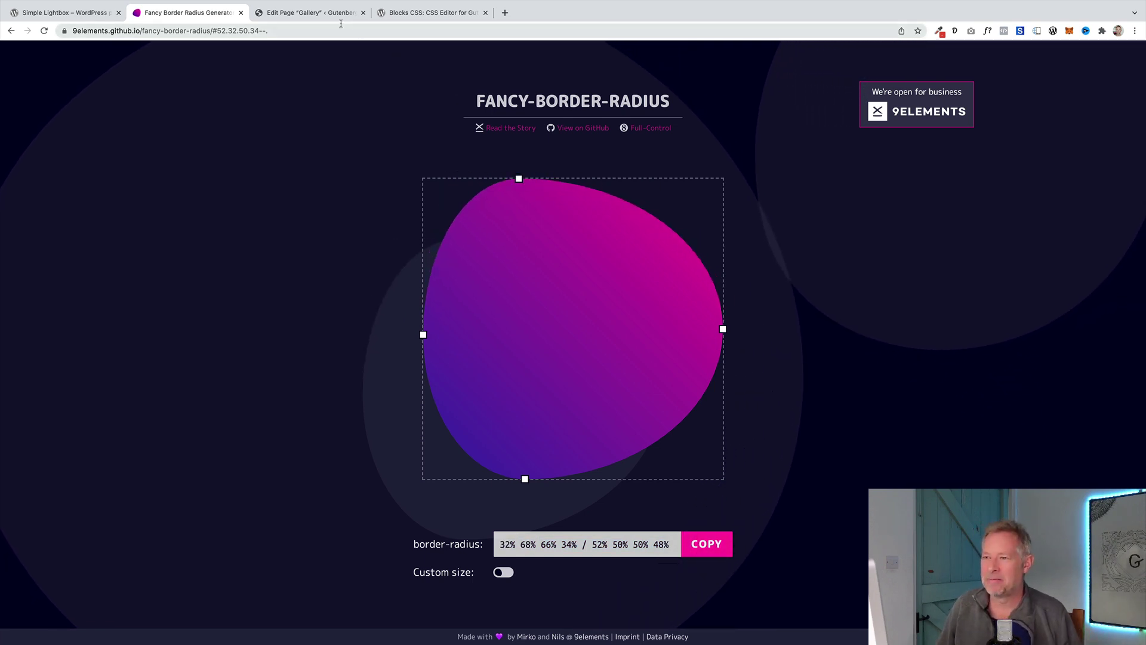
Shift the blob's top point right and copy the new border-radius value.
click(320, 12)
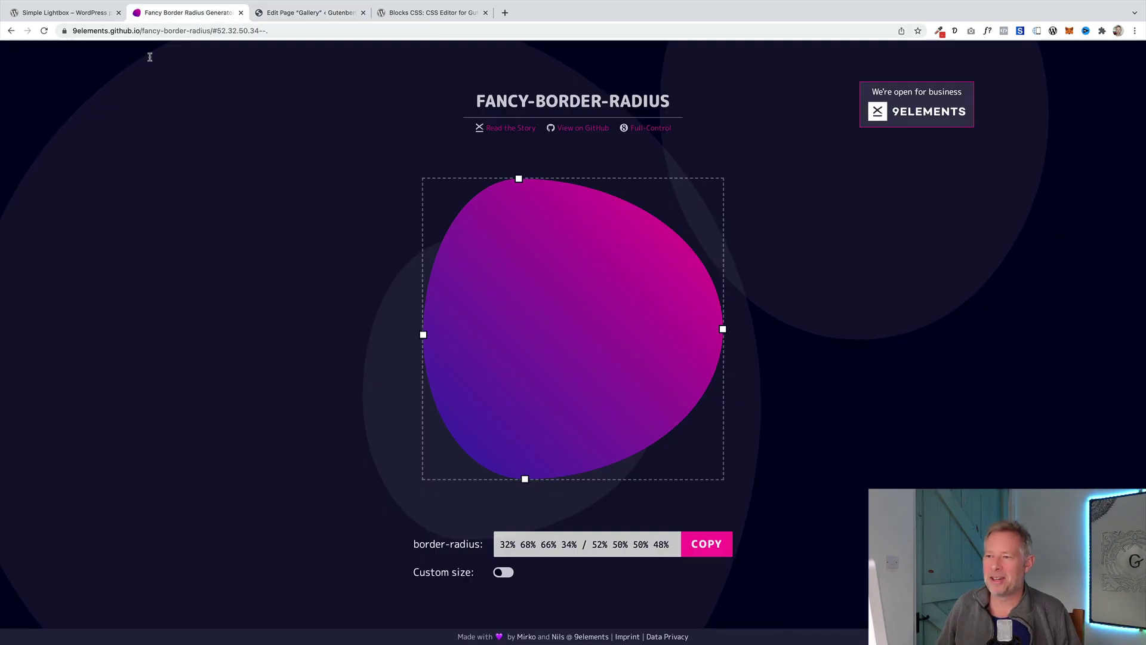
click(158, 13)
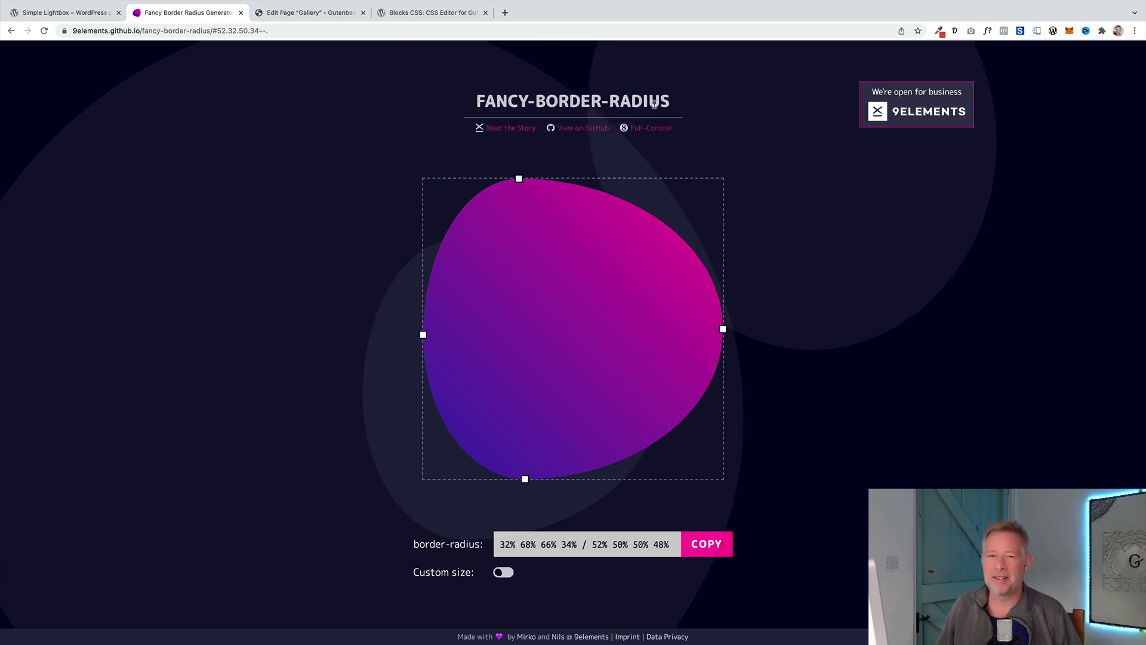
drag(519, 178, 591, 179)
click(704, 543)
Leave the editor without saving for the live Gallery page, then launch the Customizer.
click(310, 12)
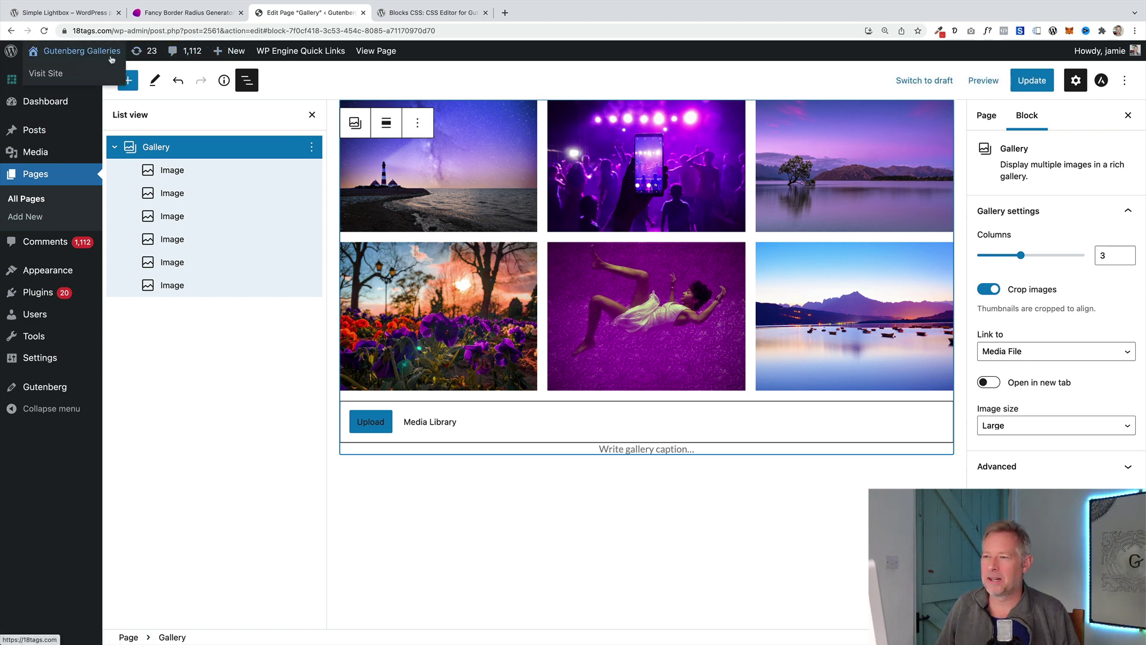
click(363, 50)
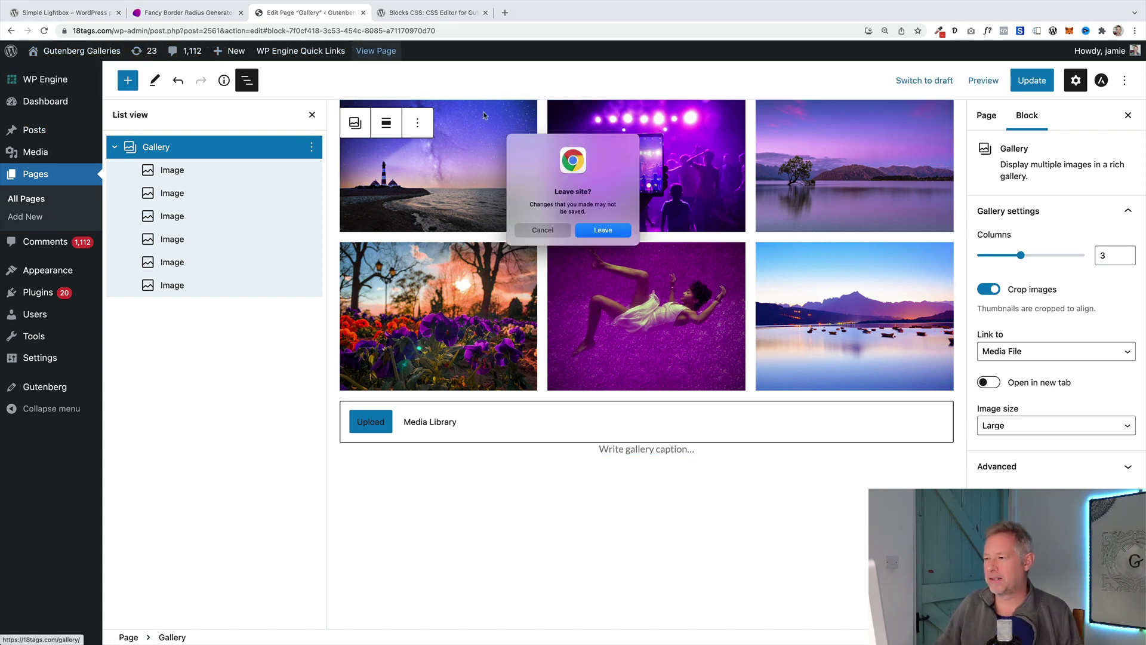
click(587, 226)
scroll(244, 199, down, 3)
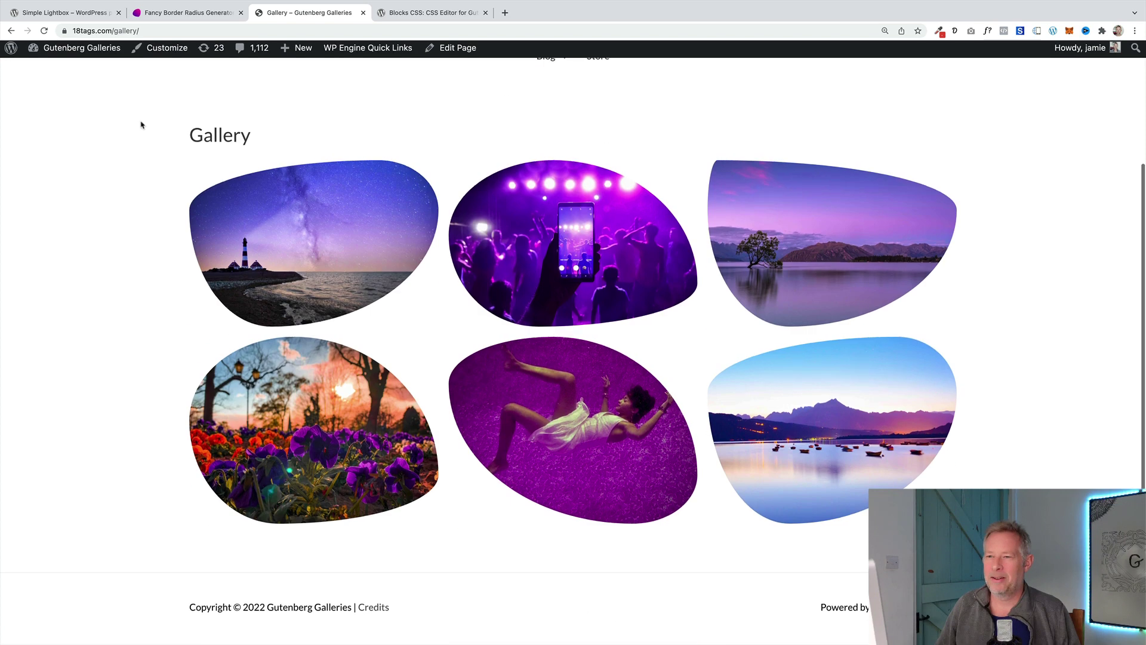
click(166, 51)
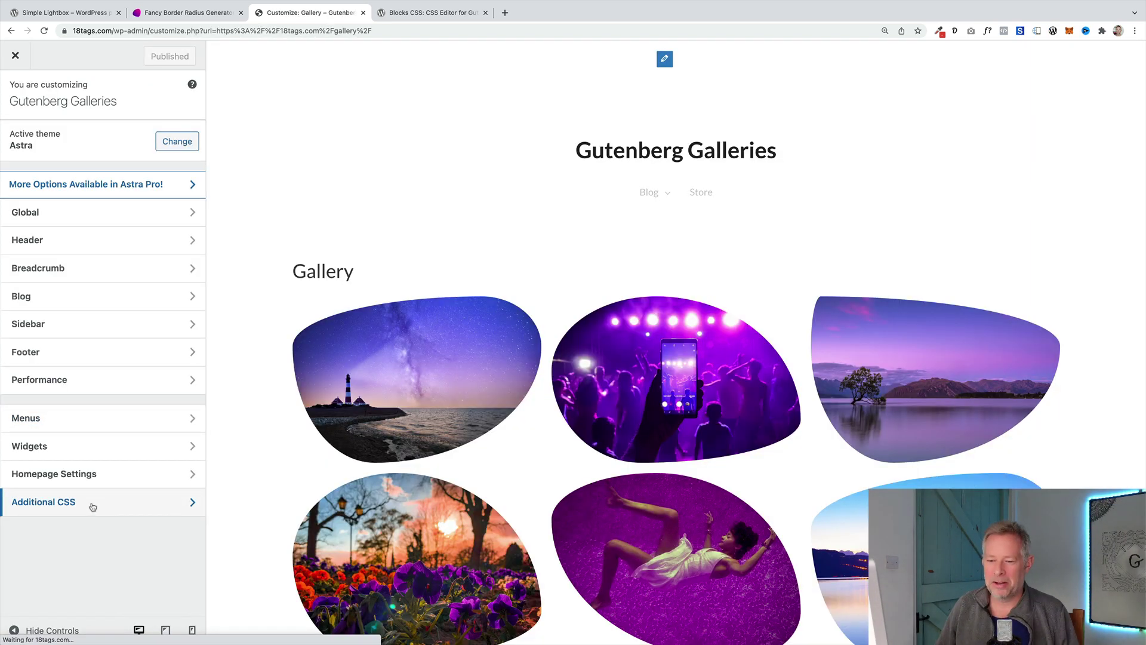
Open Additional CSS and review the .wp-block-image nth-child rules.
click(89, 504)
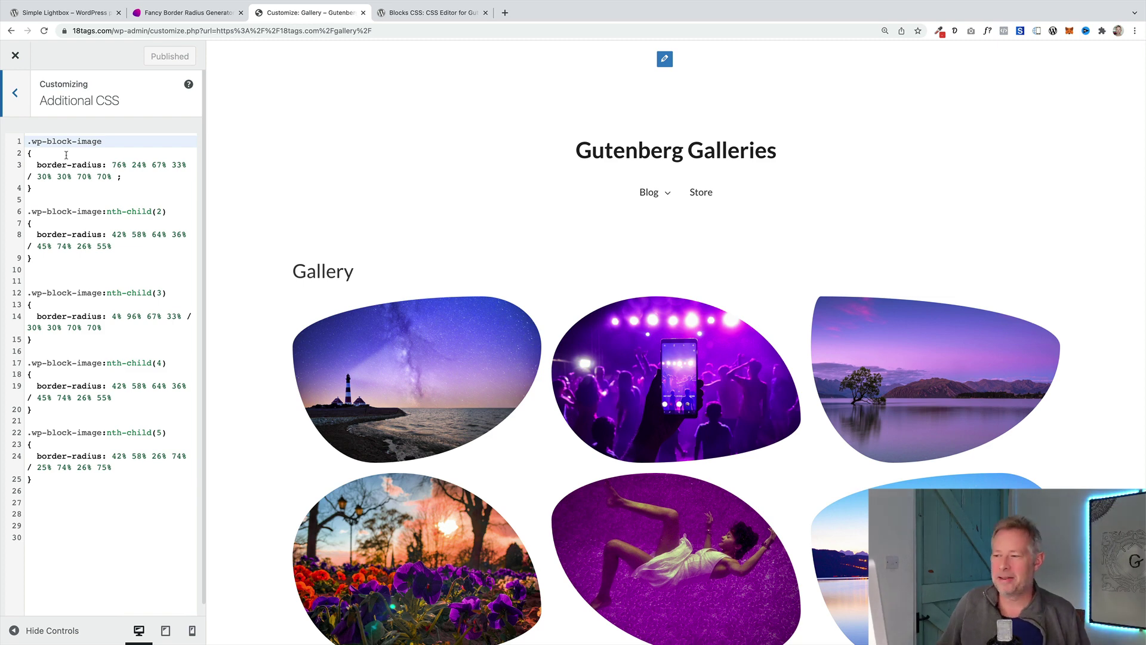
scroll(348, 315, down, 2)
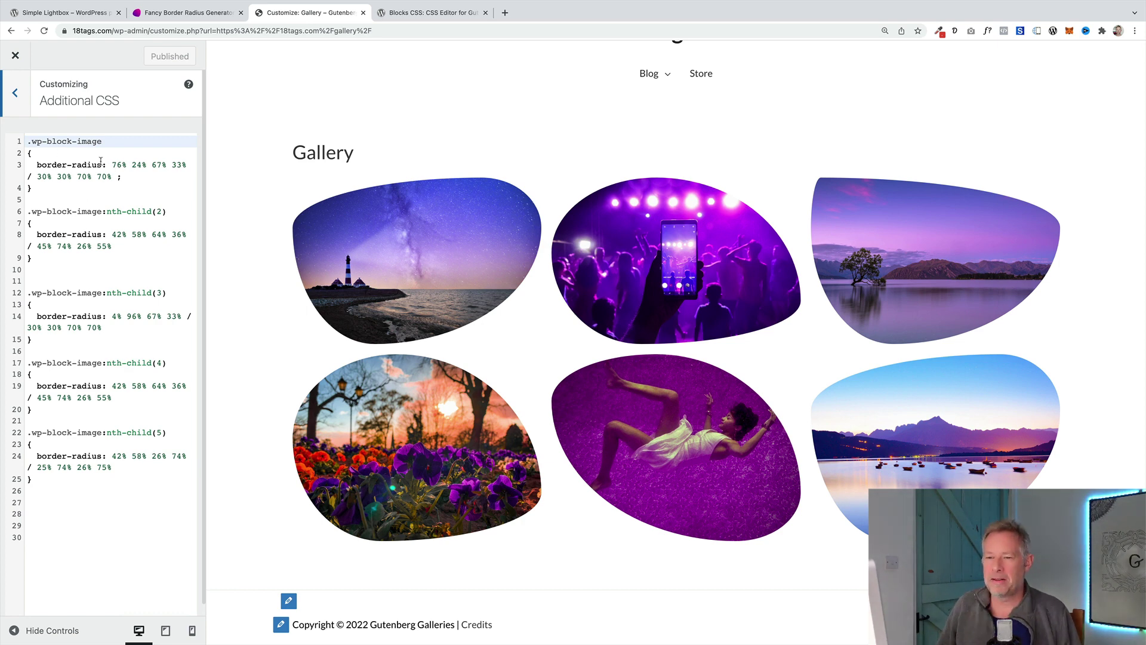
drag(102, 143, 26, 143)
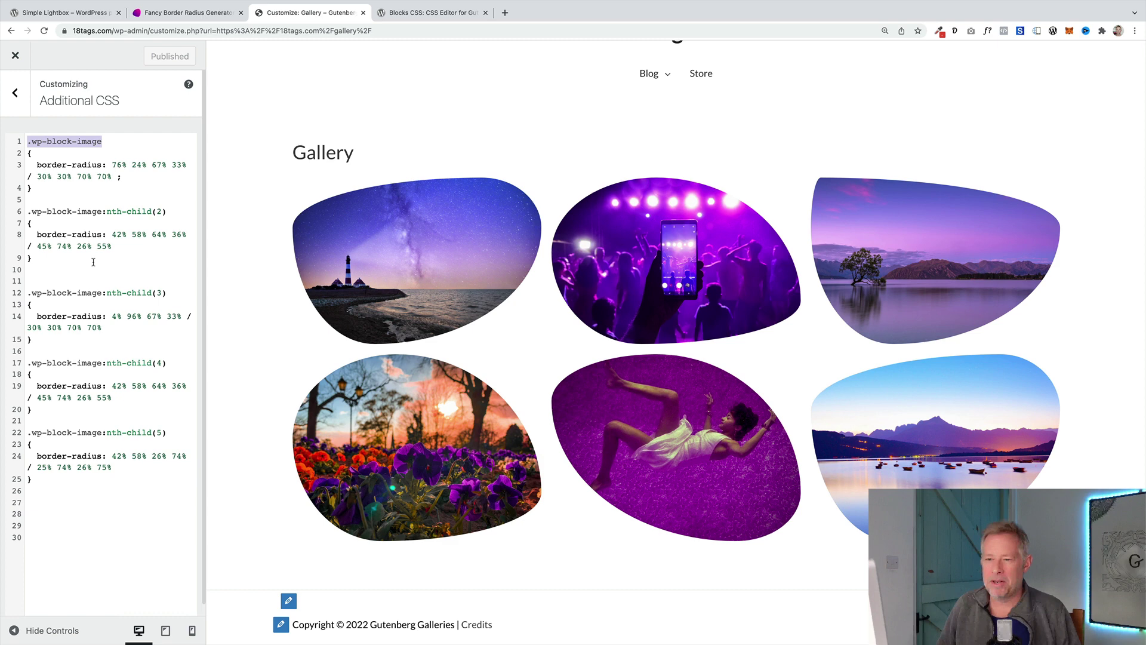
click(134, 250)
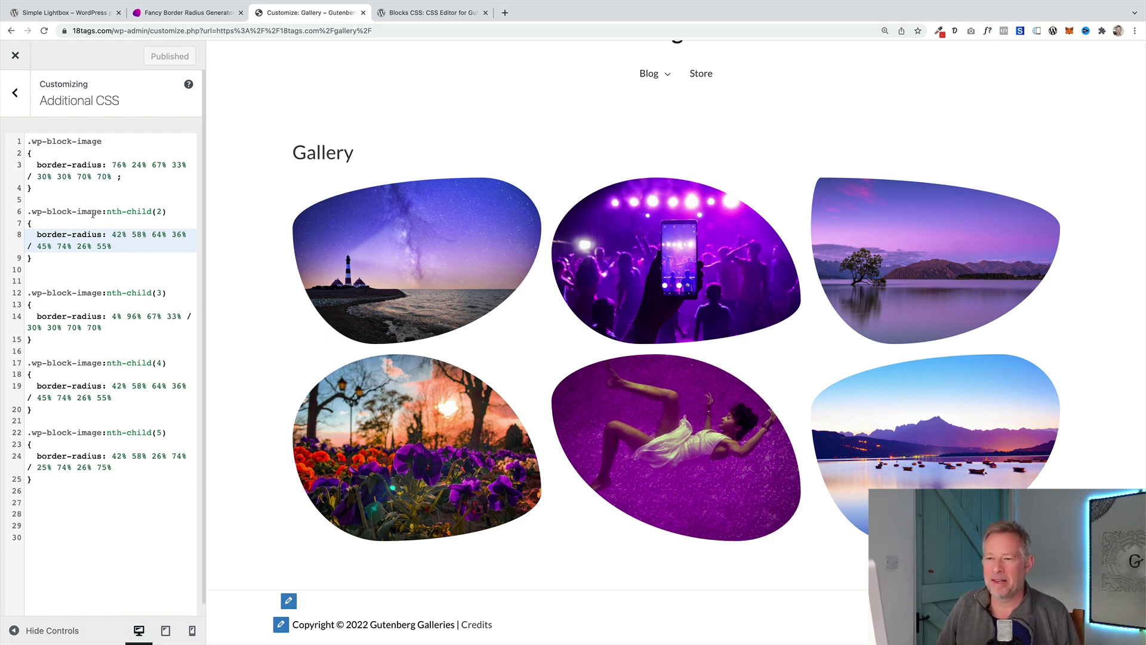
drag(48, 212, 127, 338)
drag(69, 362, 145, 482)
click(146, 489)
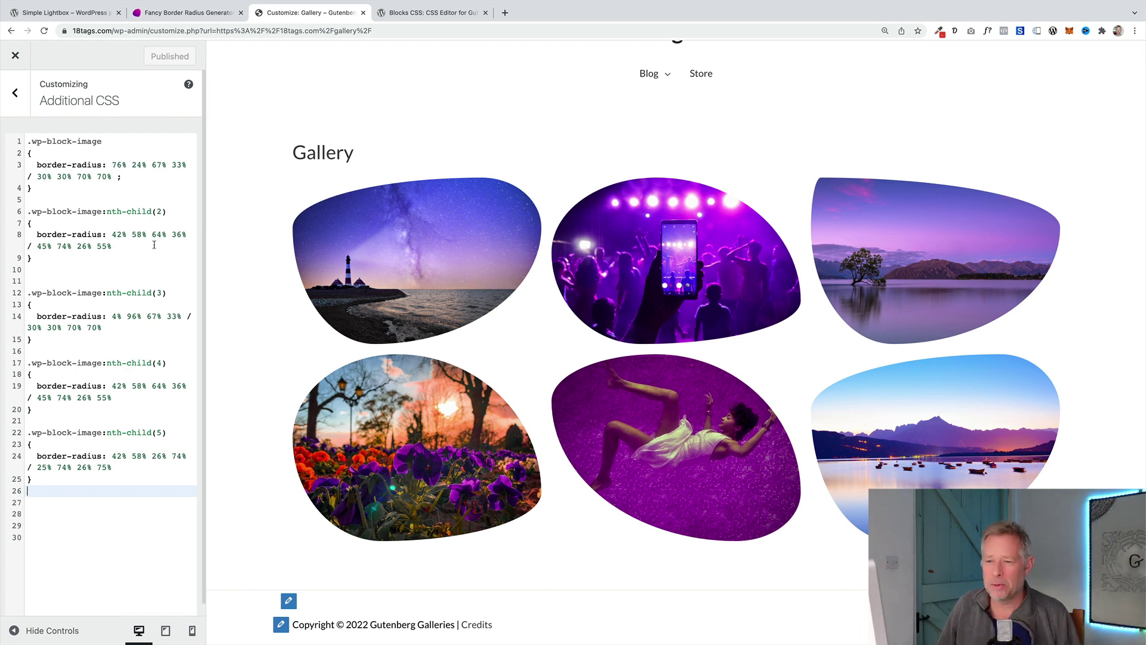
Paste the new blob radius into the nth-child(2) rule and publish.
drag(154, 244, 119, 235)
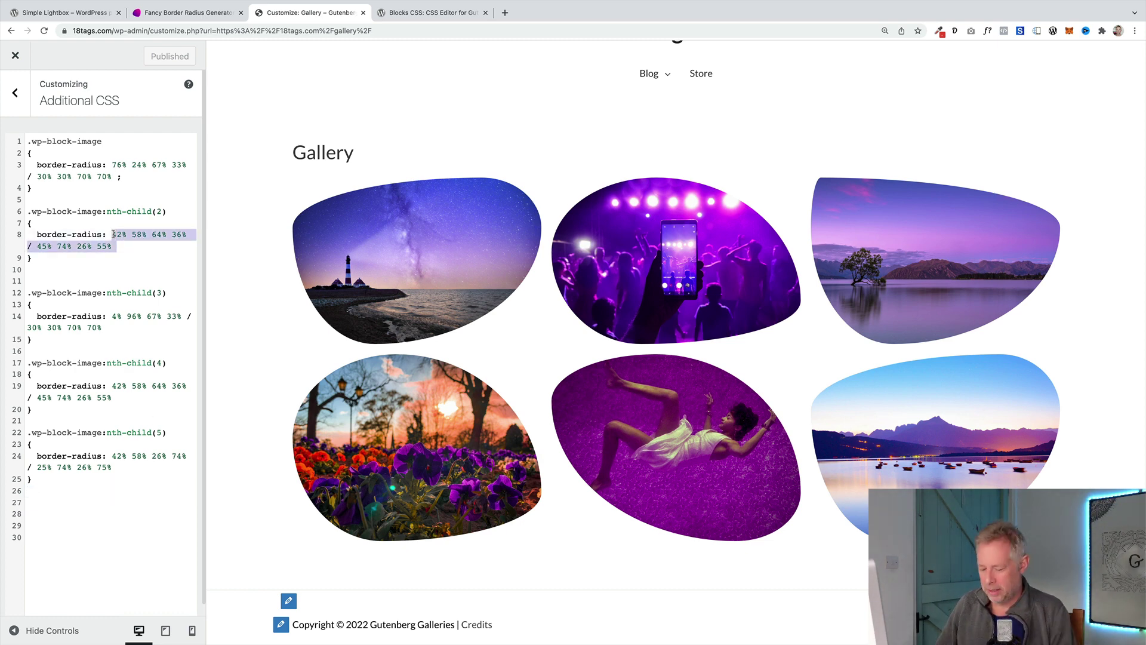
key(super+v)
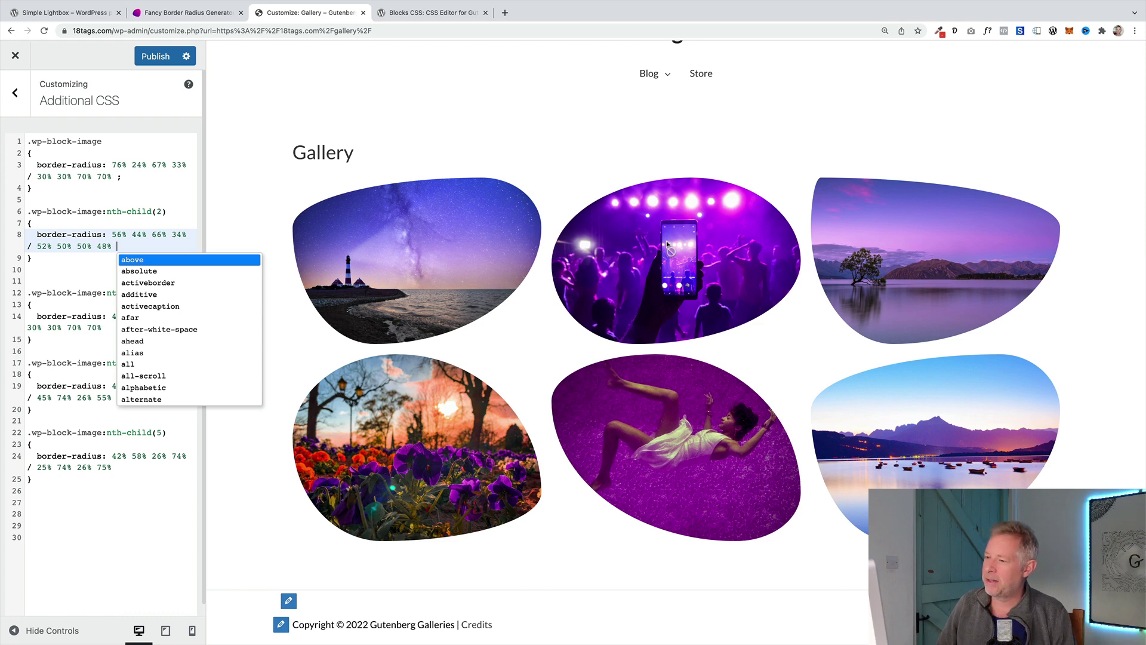
click(114, 223)
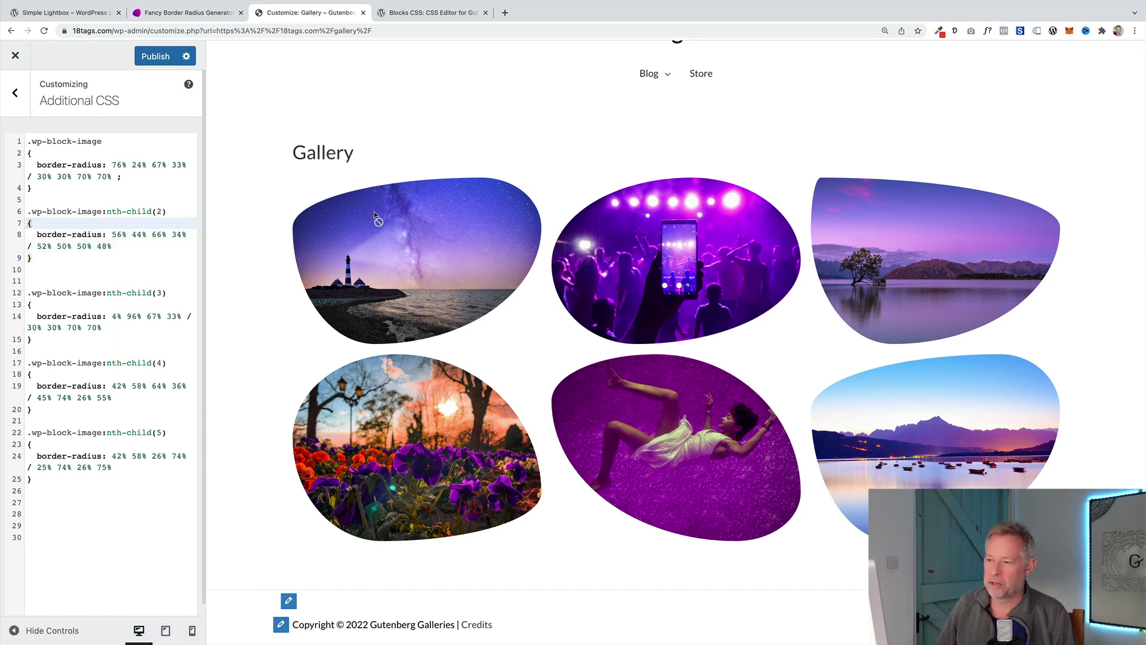
click(93, 257)
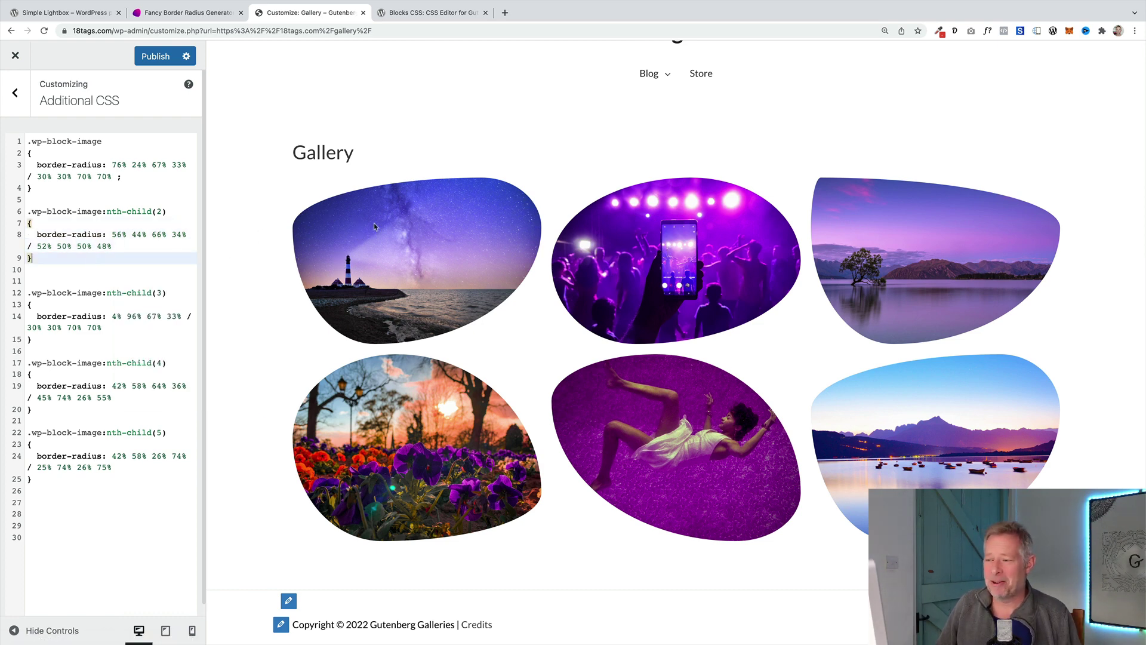
click(147, 58)
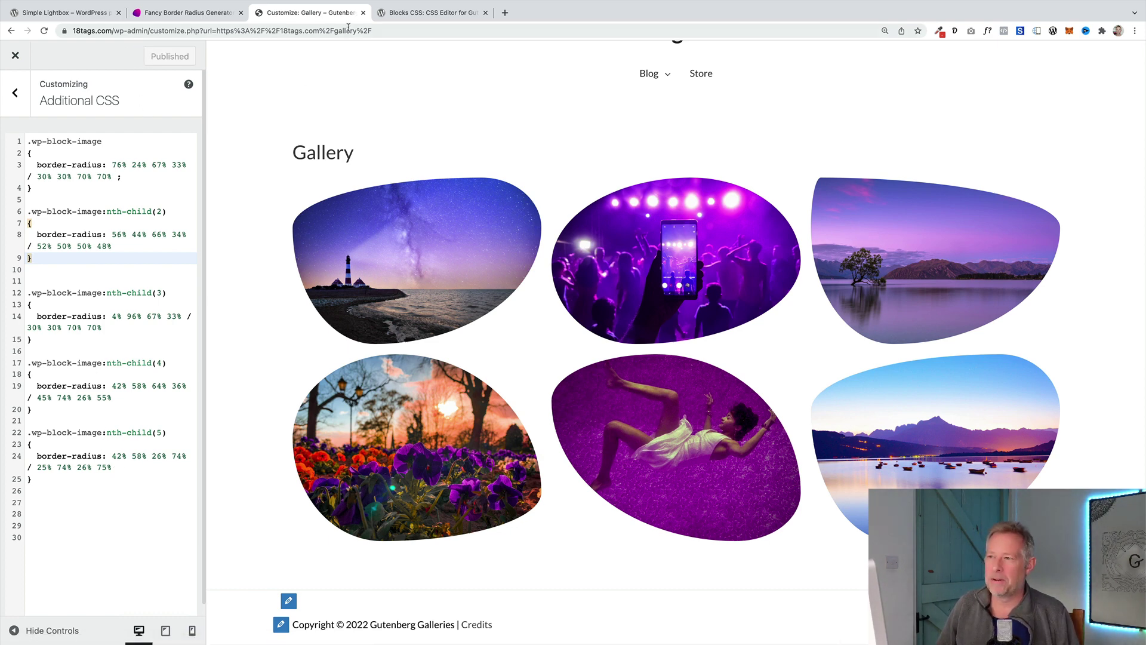
Copy a freshly reshaped blob radius into the third image's rule and publish.
click(197, 13)
drag(423, 333, 423, 236)
click(707, 544)
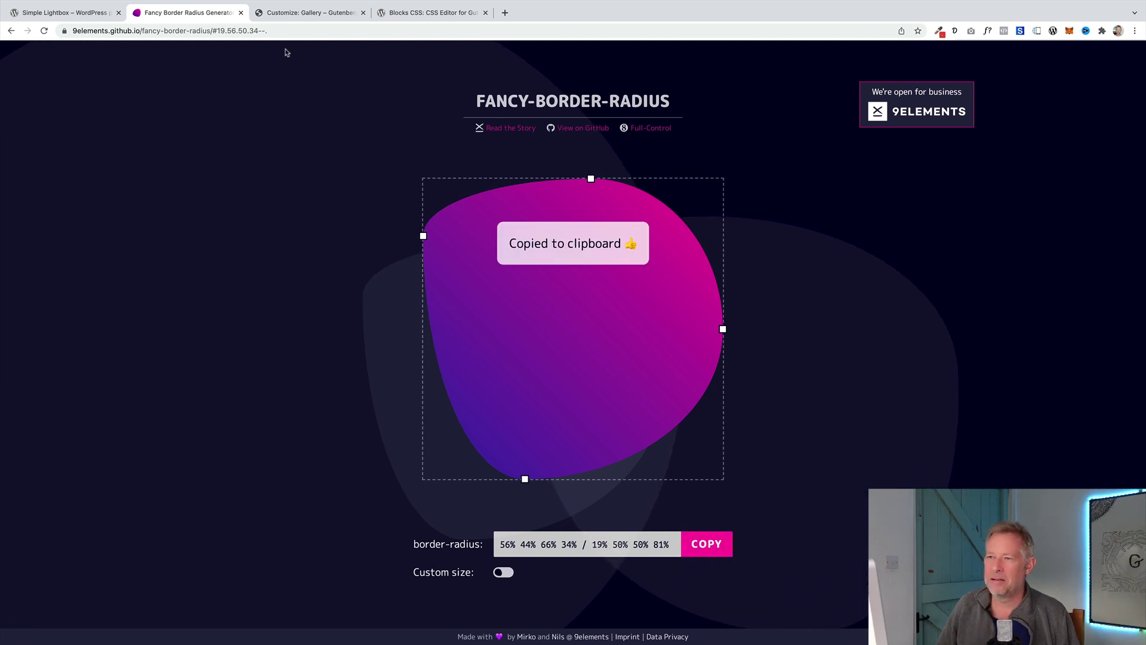
click(281, 15)
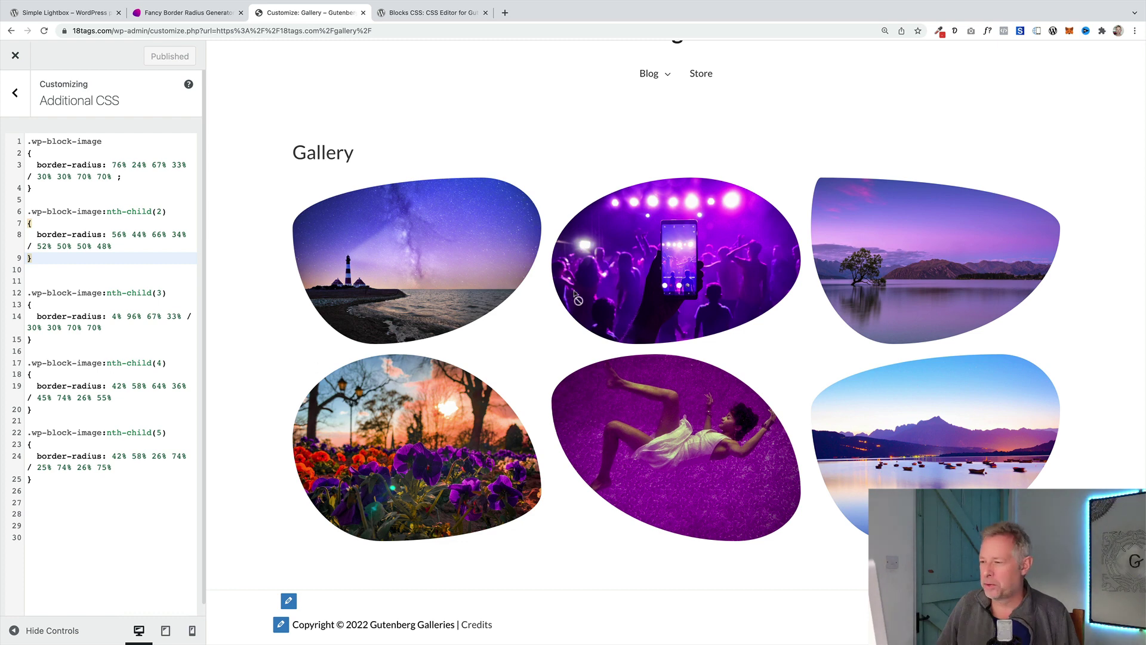
drag(103, 328, 112, 316)
key(ctrl+v)
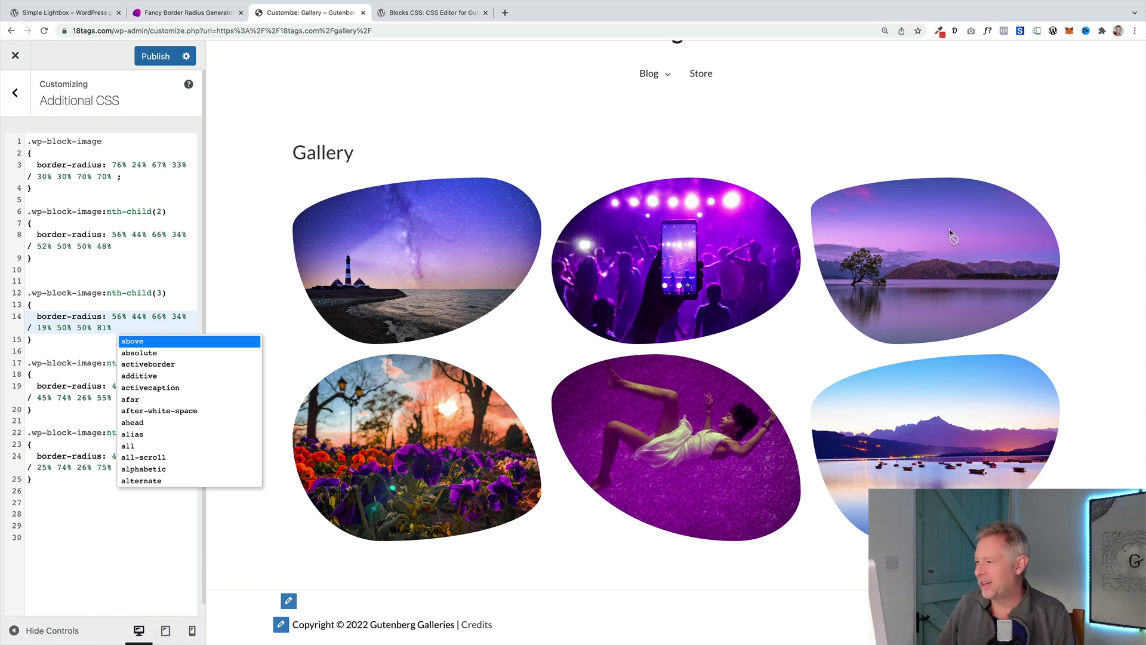
click(183, 314)
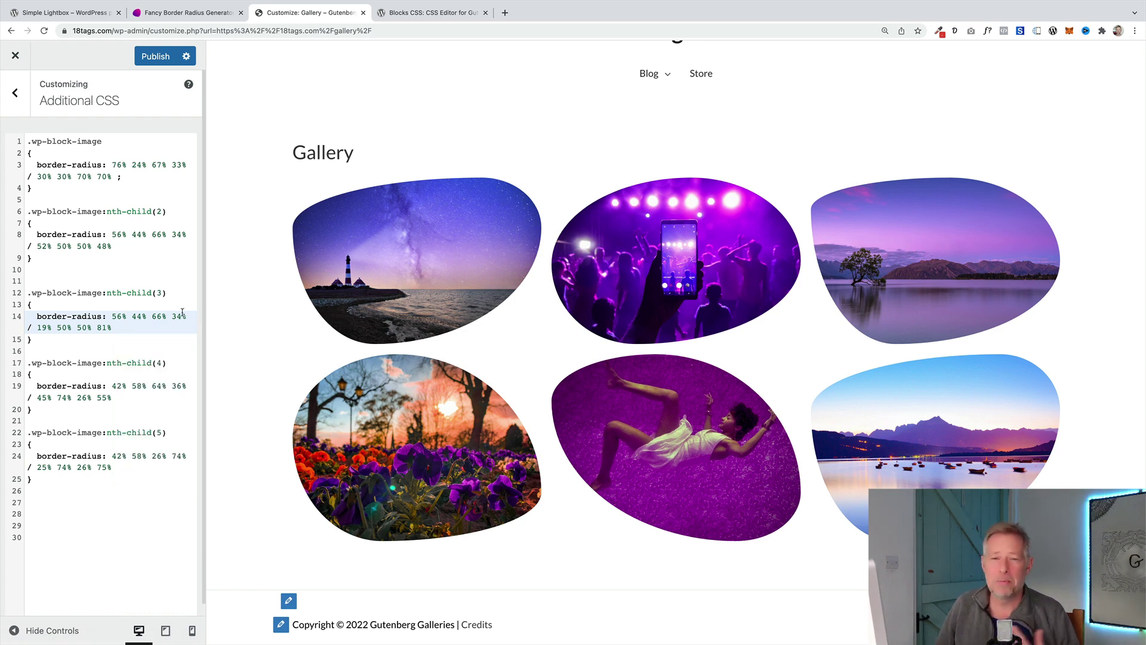
click(152, 58)
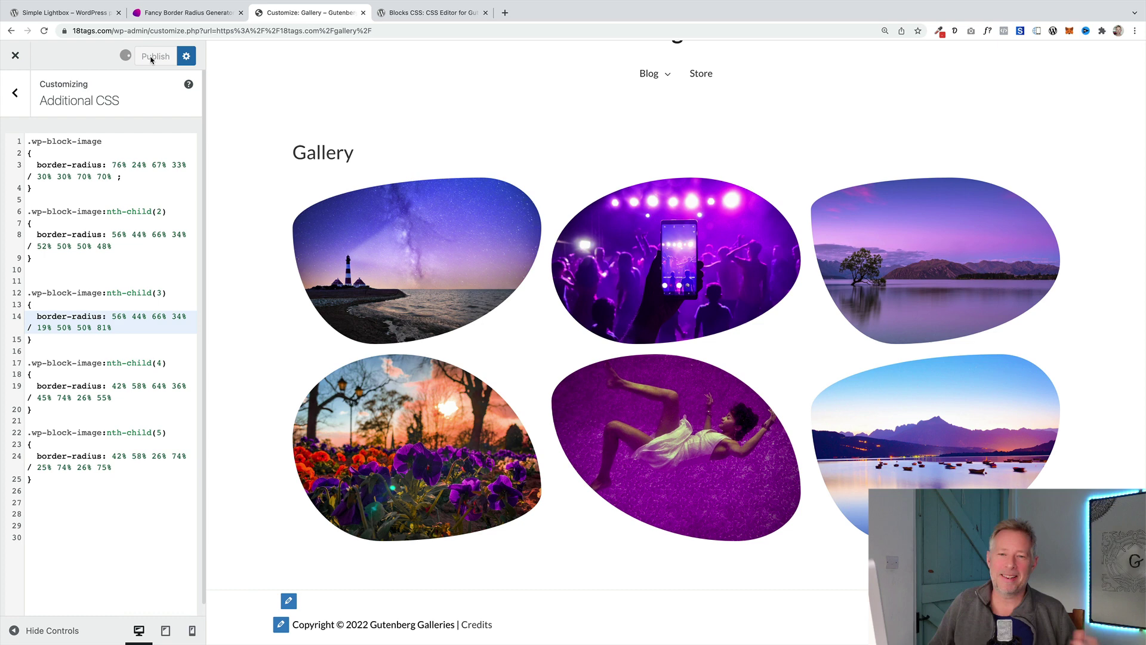
Exit the Customizer, view the lighthouse photo in the lightbox, advance once, then close it.
click(15, 56)
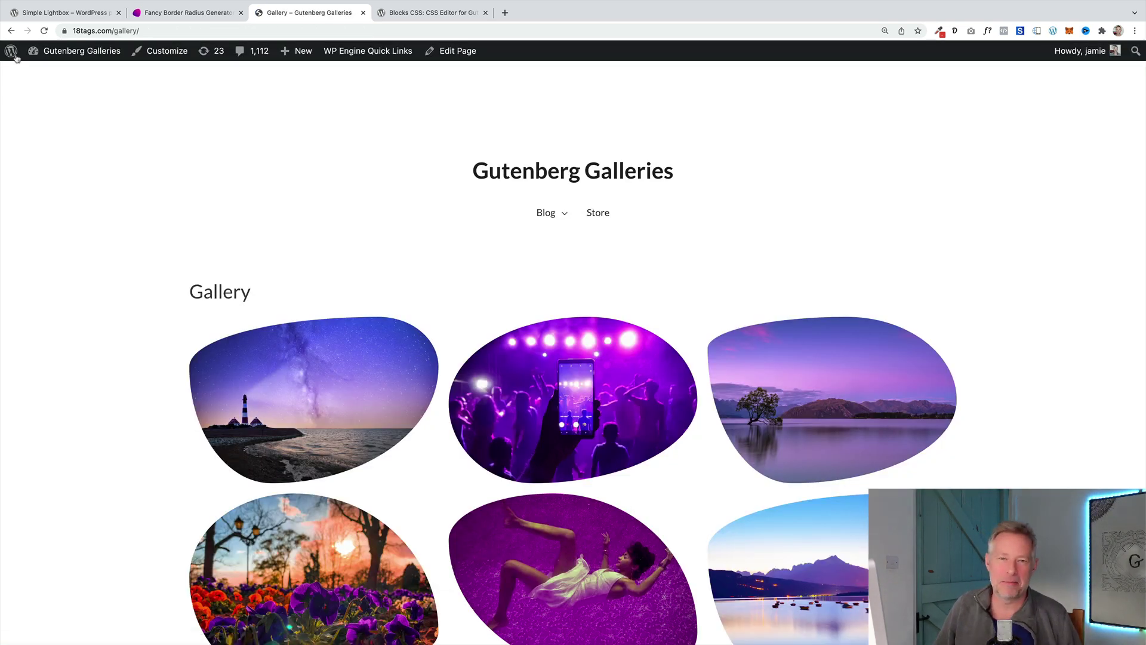
scroll(92, 336, down, 5)
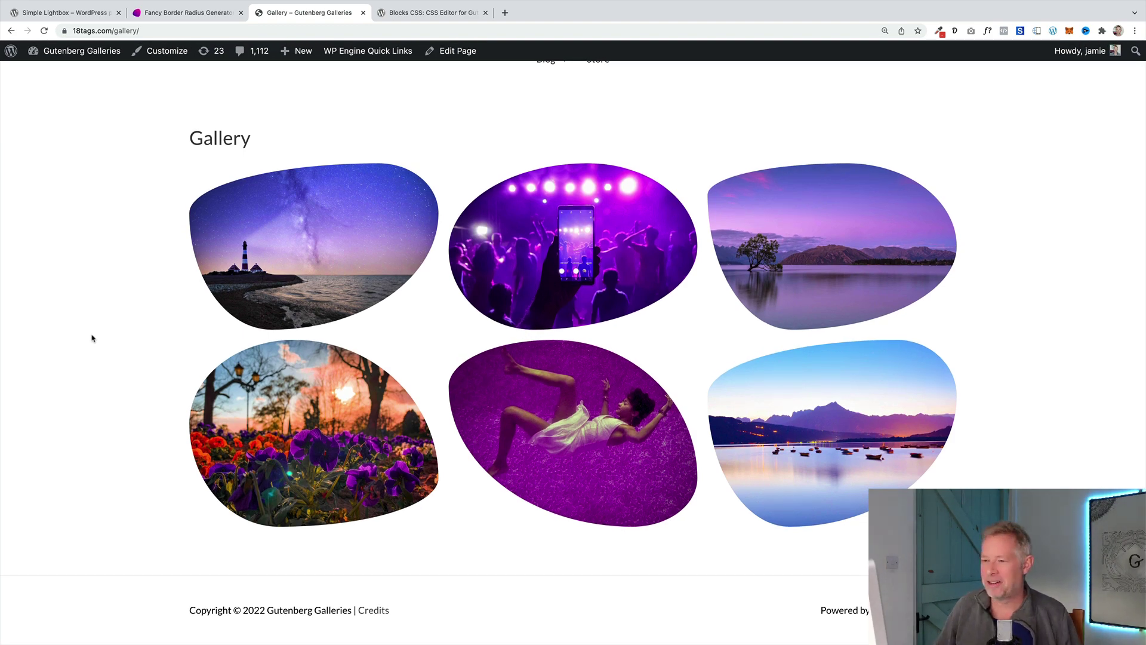
click(334, 263)
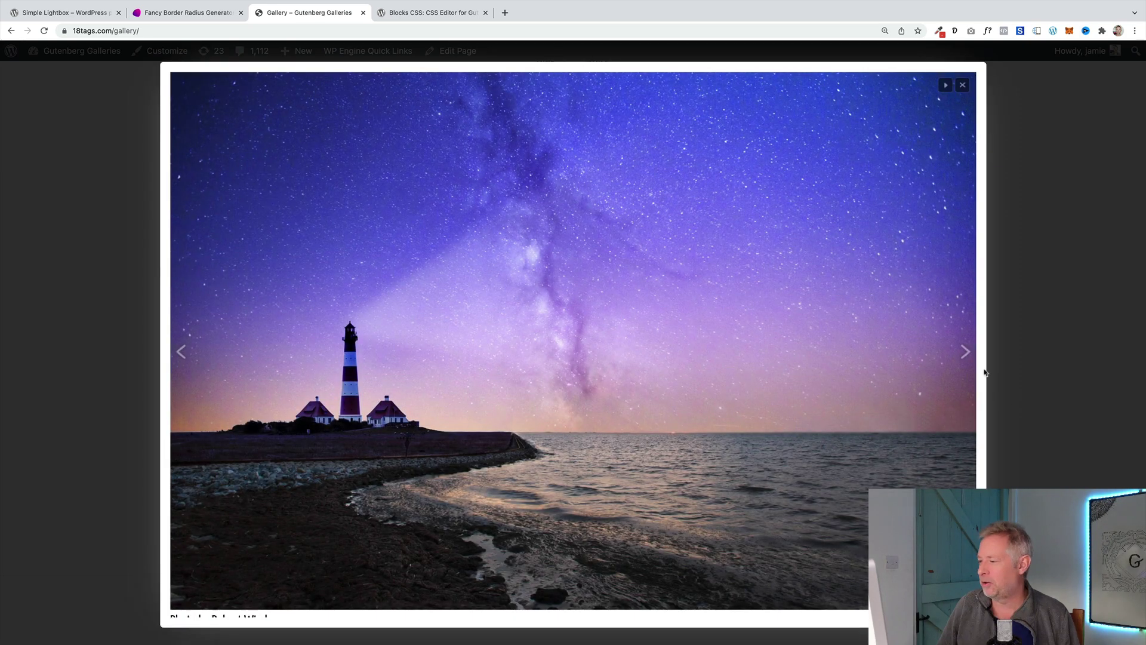
click(965, 353)
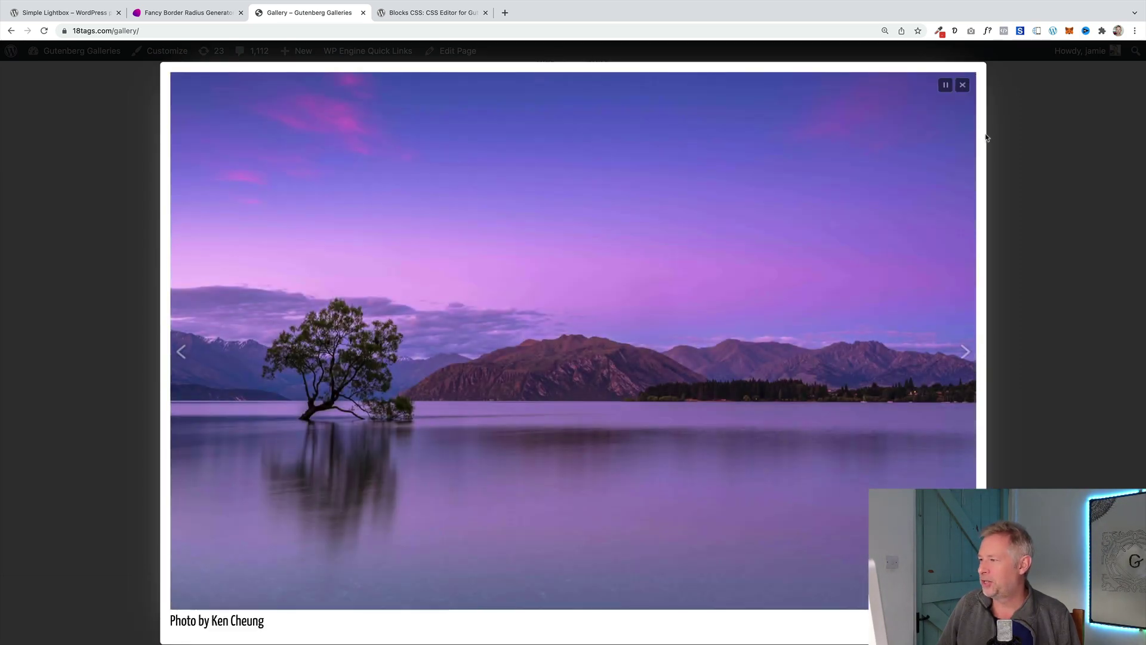
click(963, 86)
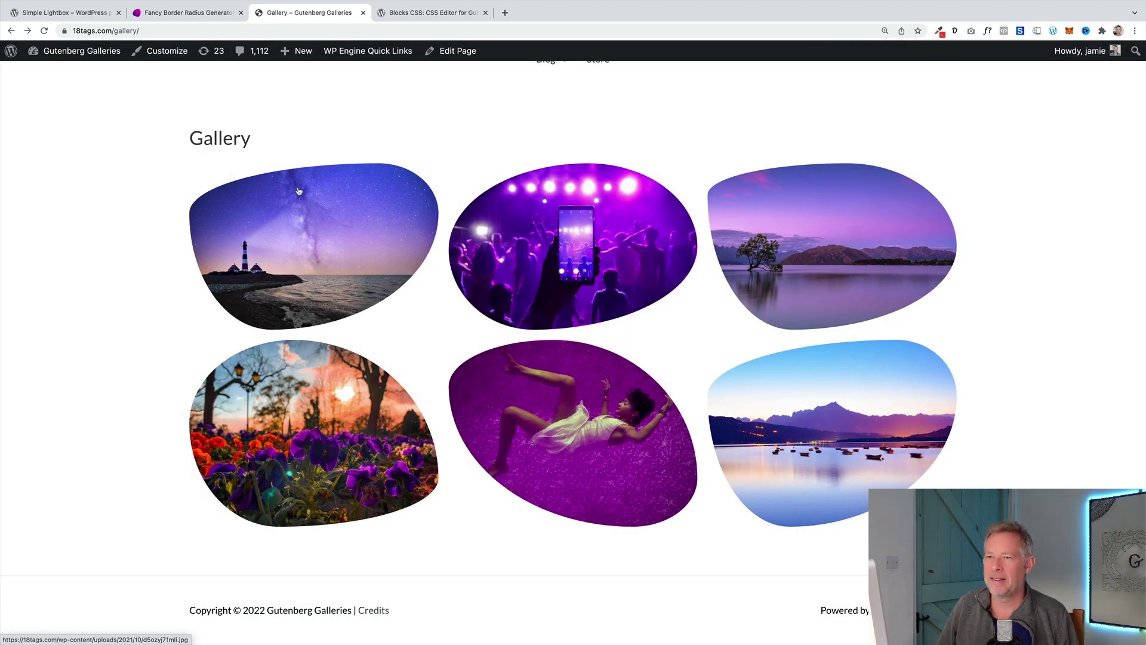
Bring up the Simple Lightbox plugin page on wordpress.org and zoom in to read it.
click(64, 13)
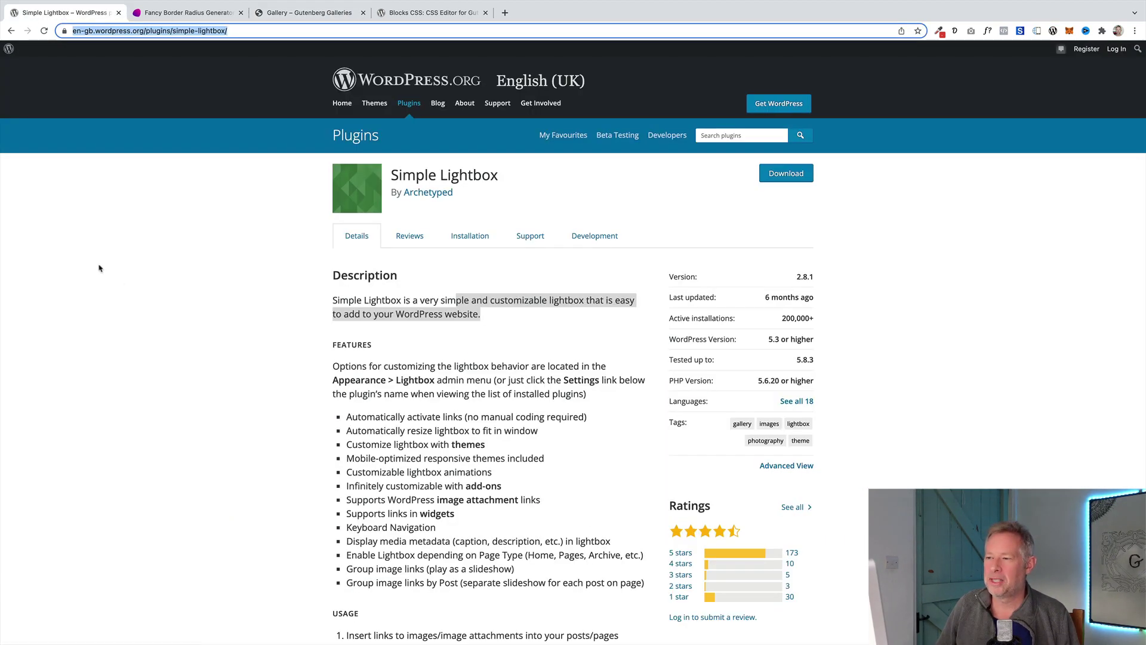
click(126, 295)
key(super+equal)
key(super+equal)
key(super+equal)
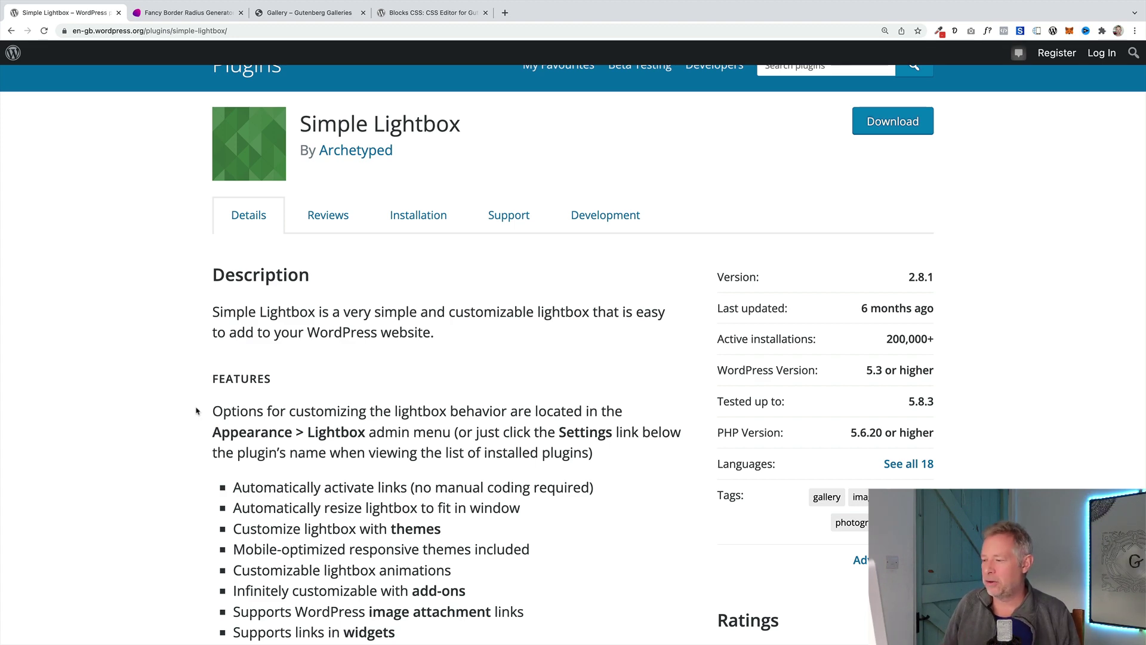
Edit the Gallery page and select the Gallery block from List View.
click(269, 14)
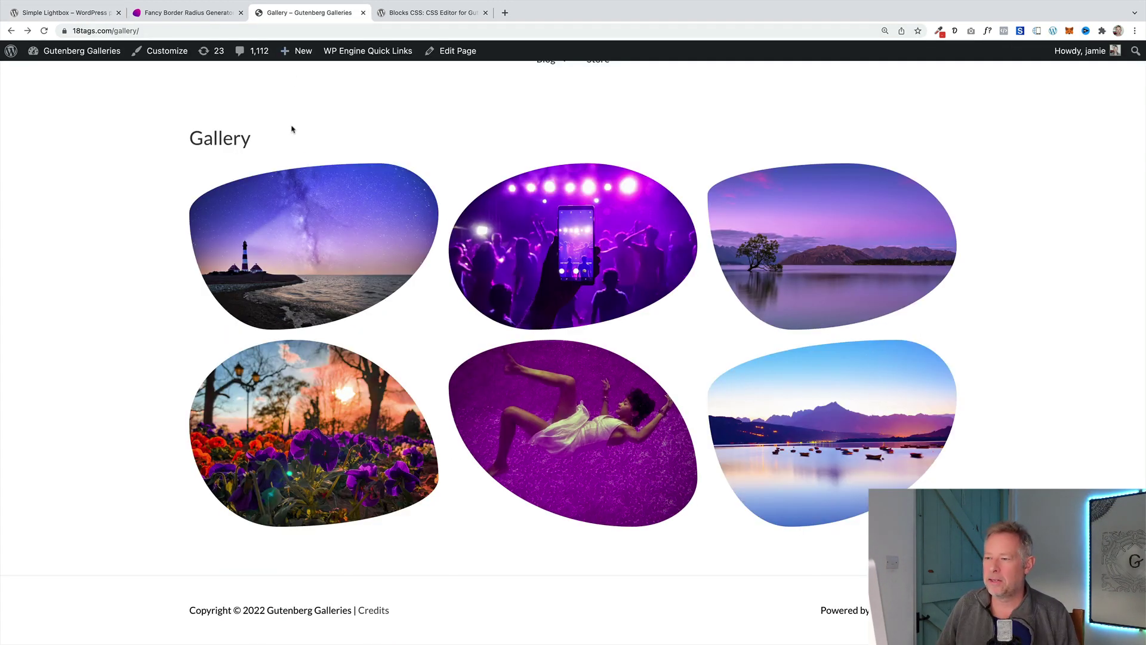
click(453, 52)
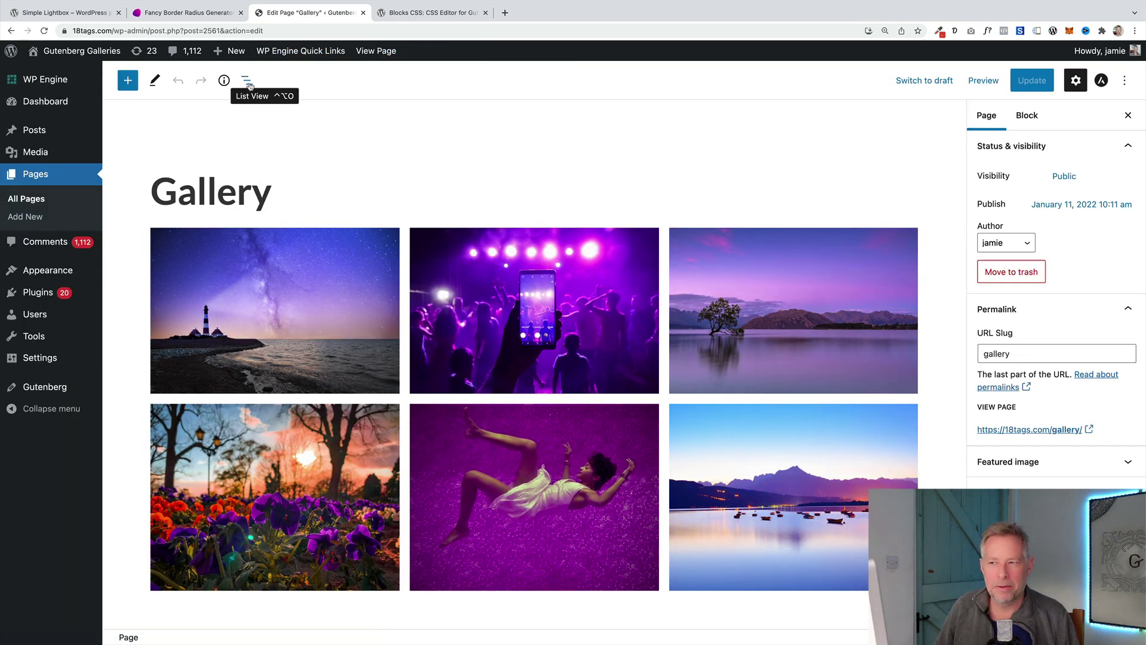
click(247, 81)
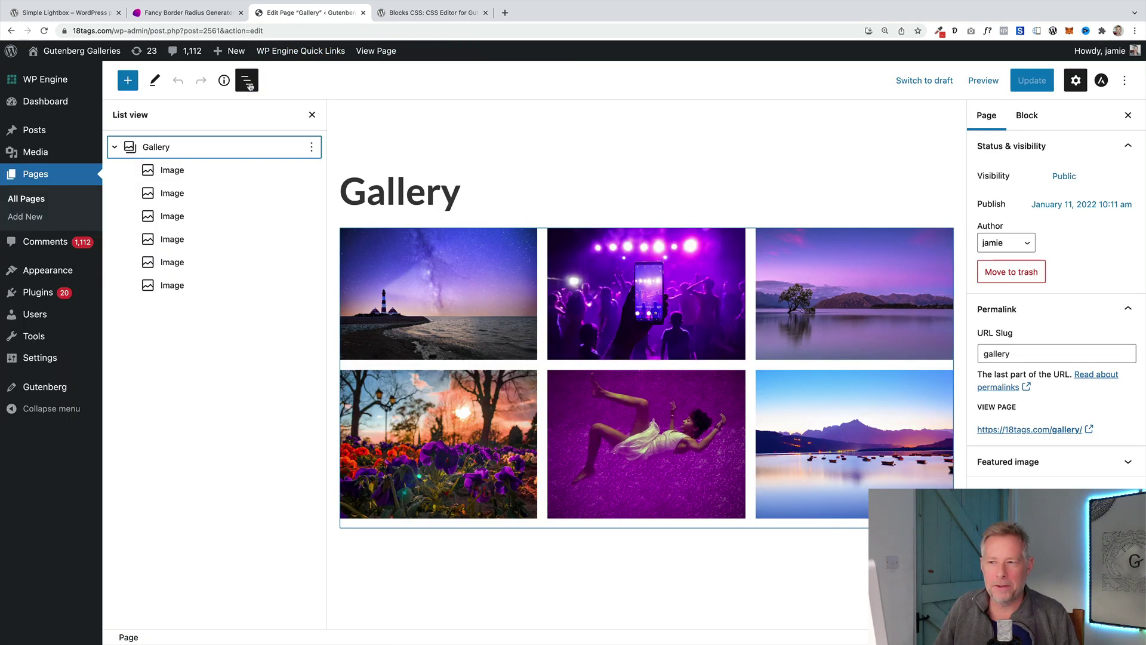
click(167, 151)
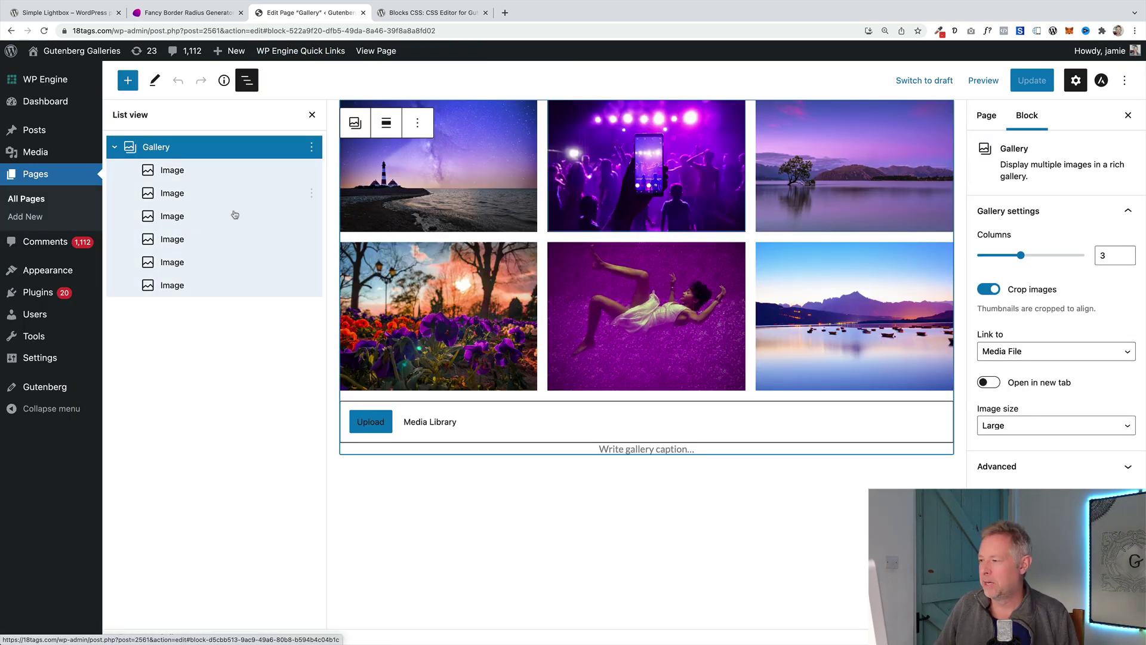
Keep the gallery's Link to setting on Media File, then view the live page.
click(1045, 354)
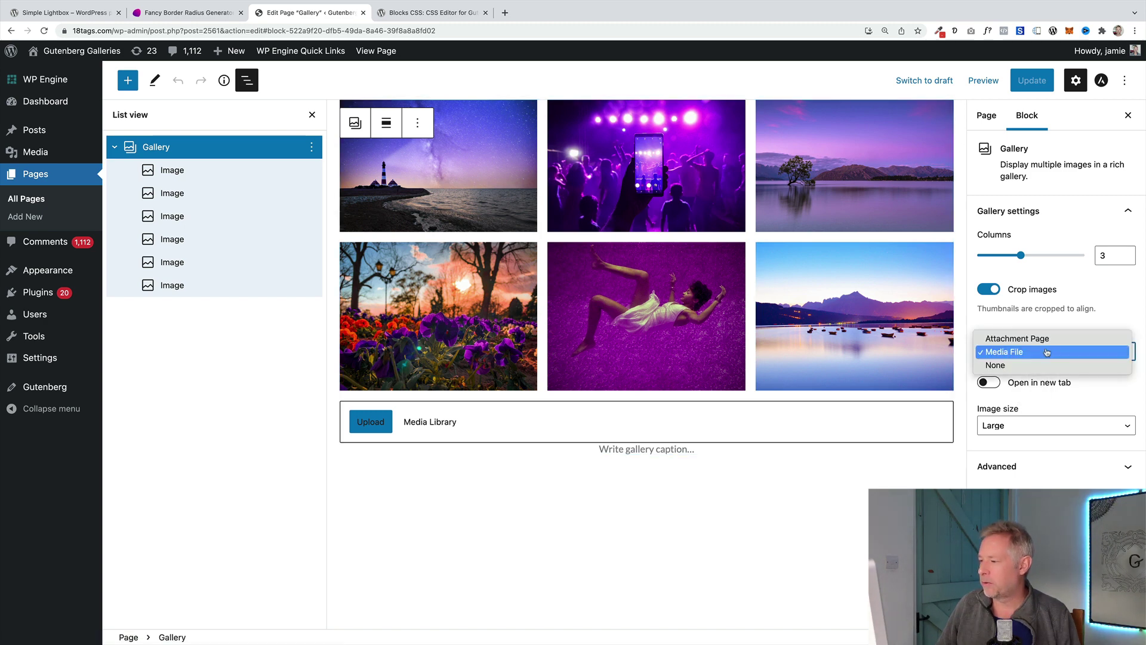
click(1006, 354)
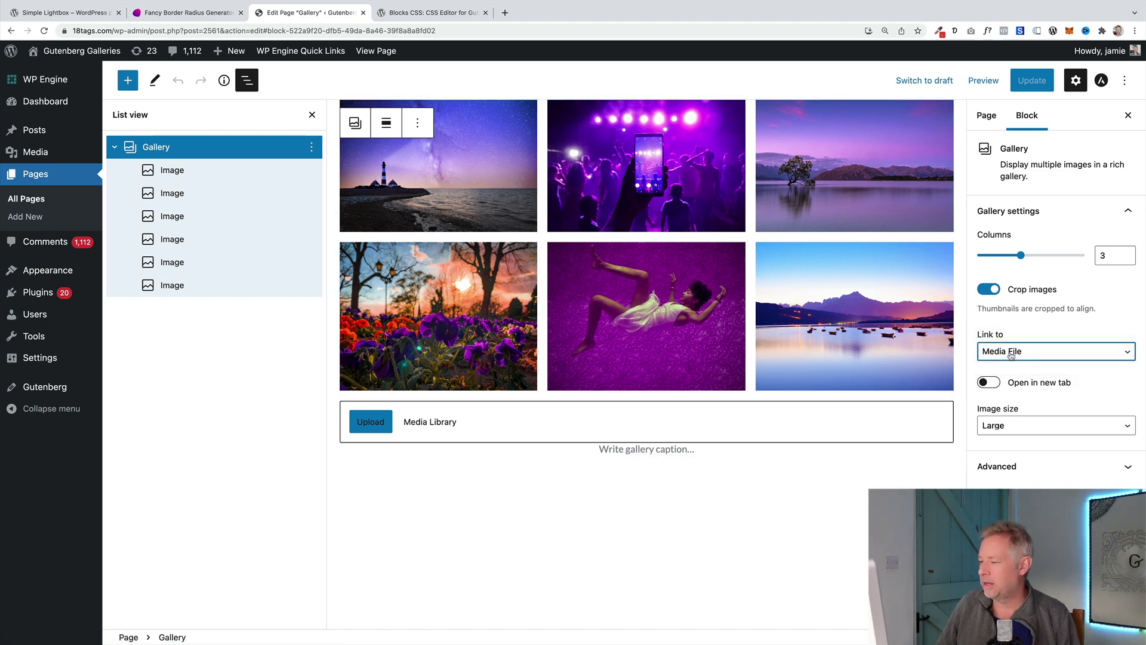
click(1010, 352)
click(1011, 354)
click(1011, 353)
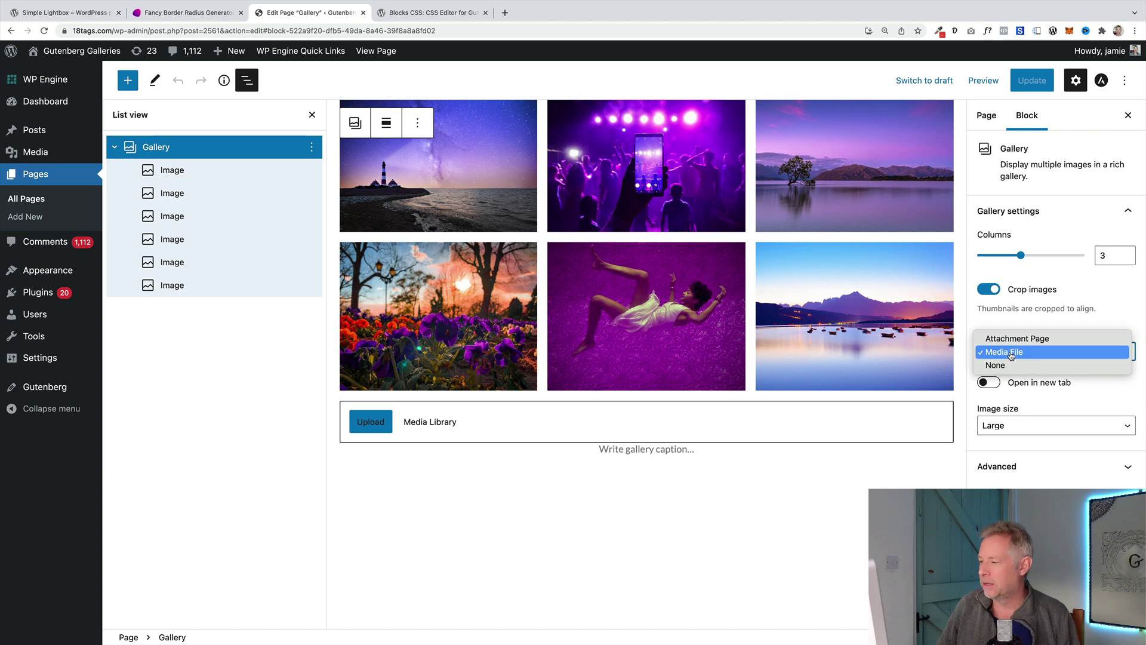
click(1013, 353)
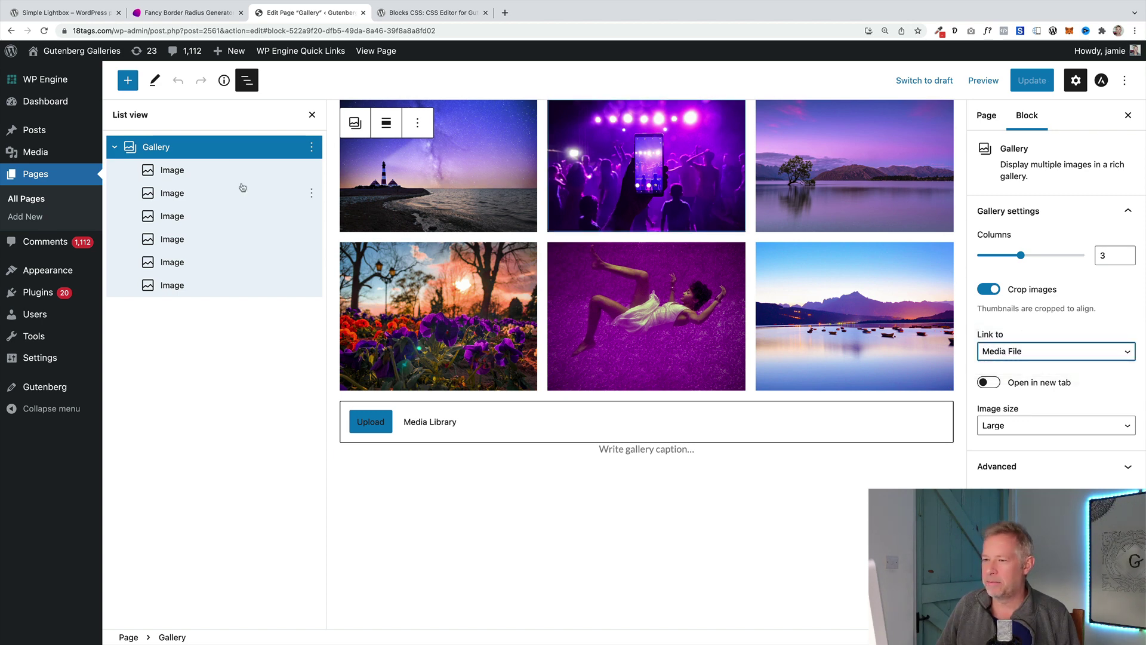
click(376, 51)
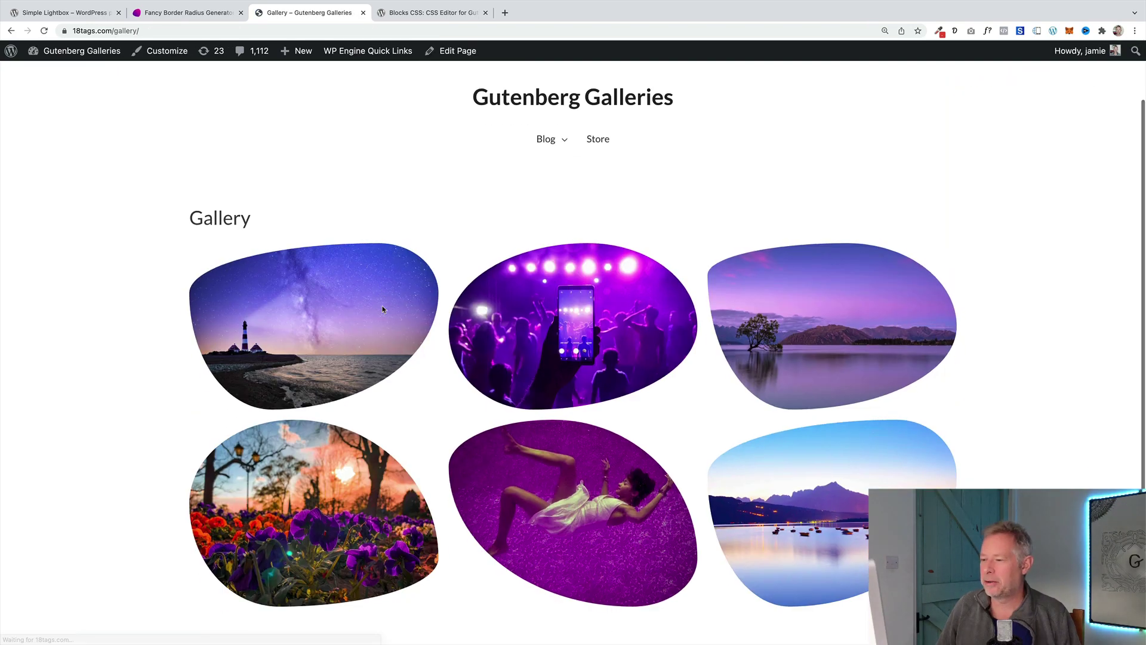
scroll(502, 379, down, 1)
click(502, 379)
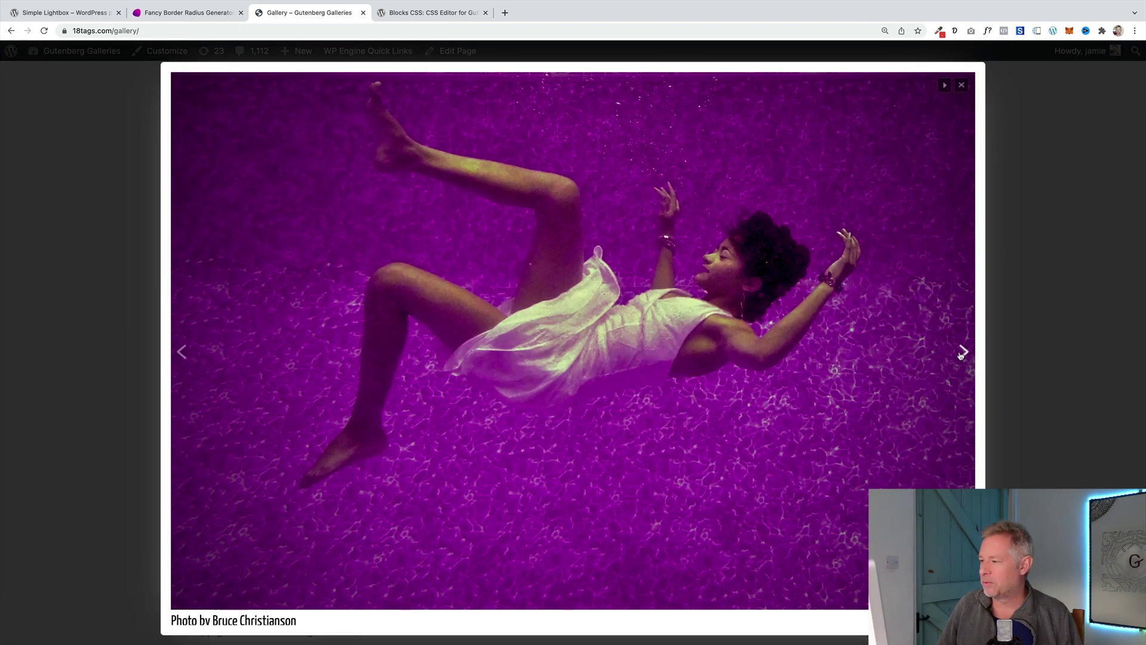
click(954, 354)
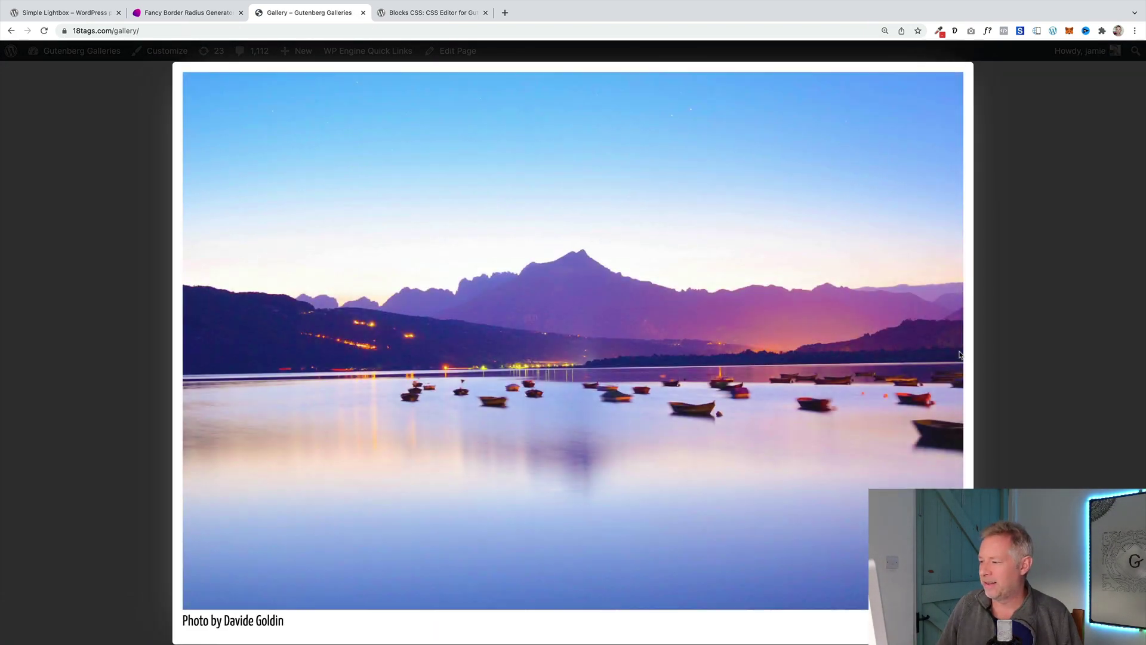
click(954, 358)
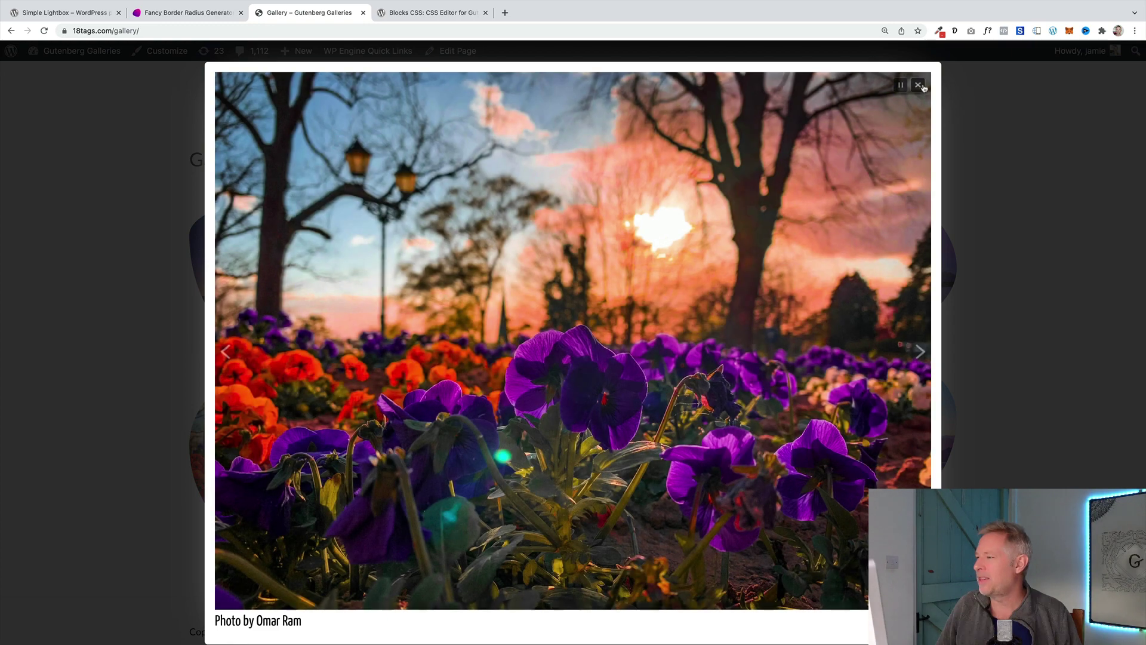
click(920, 86)
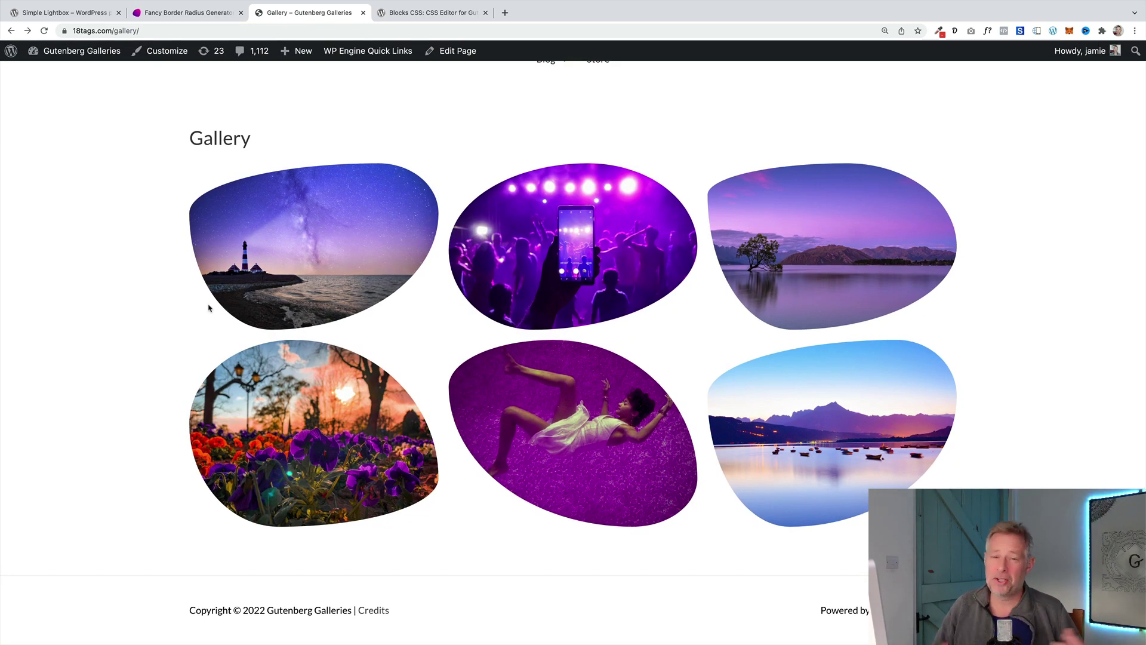